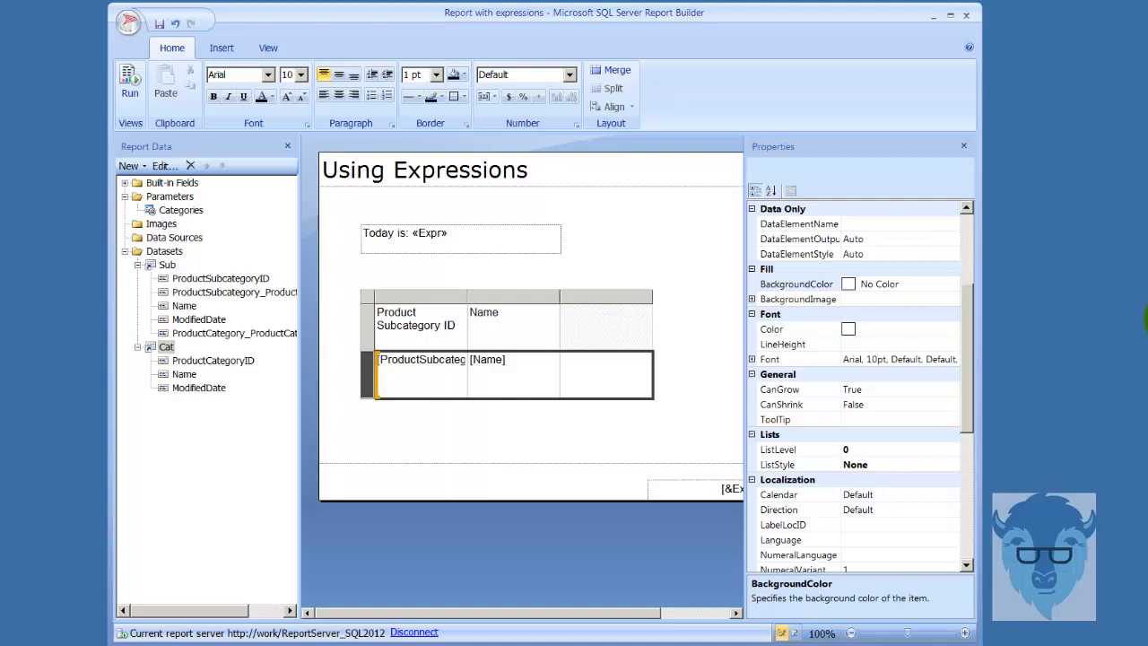
Inspect the Today is textbox's general properties and close them without changes.
click(644, 206)
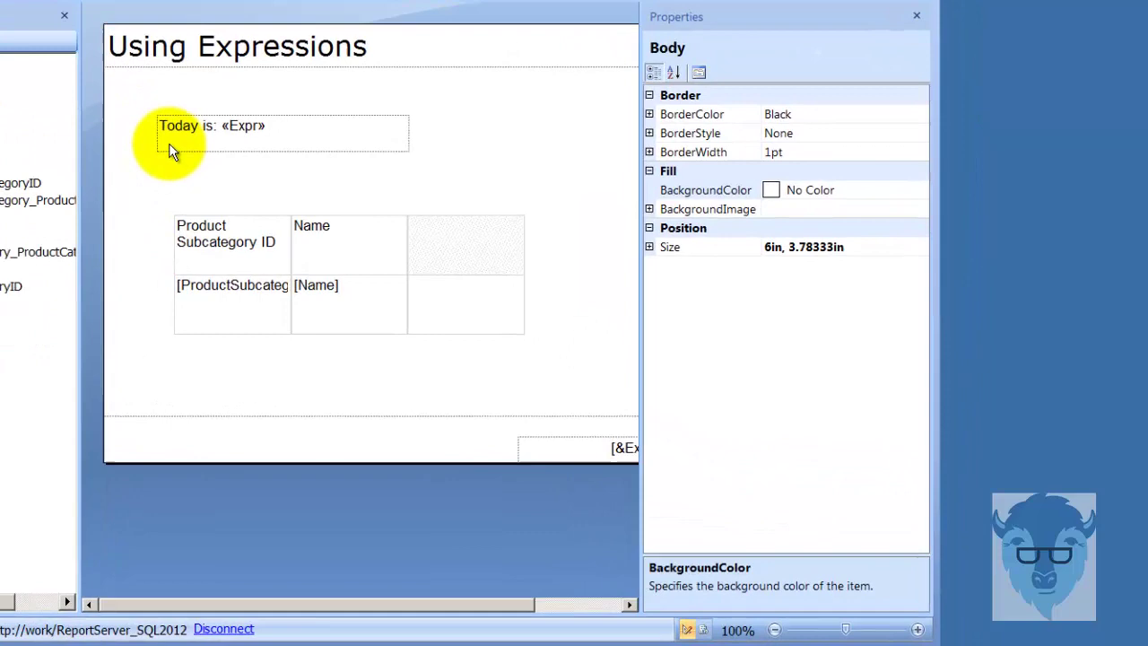
click(292, 205)
right_click(394, 193)
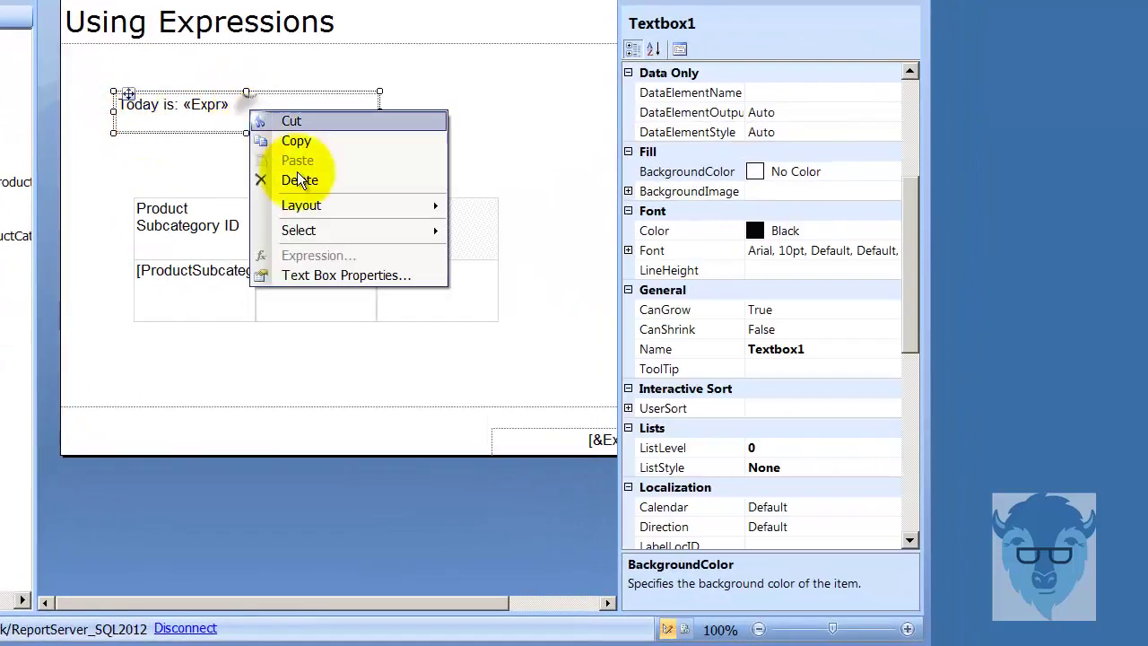
click(385, 277)
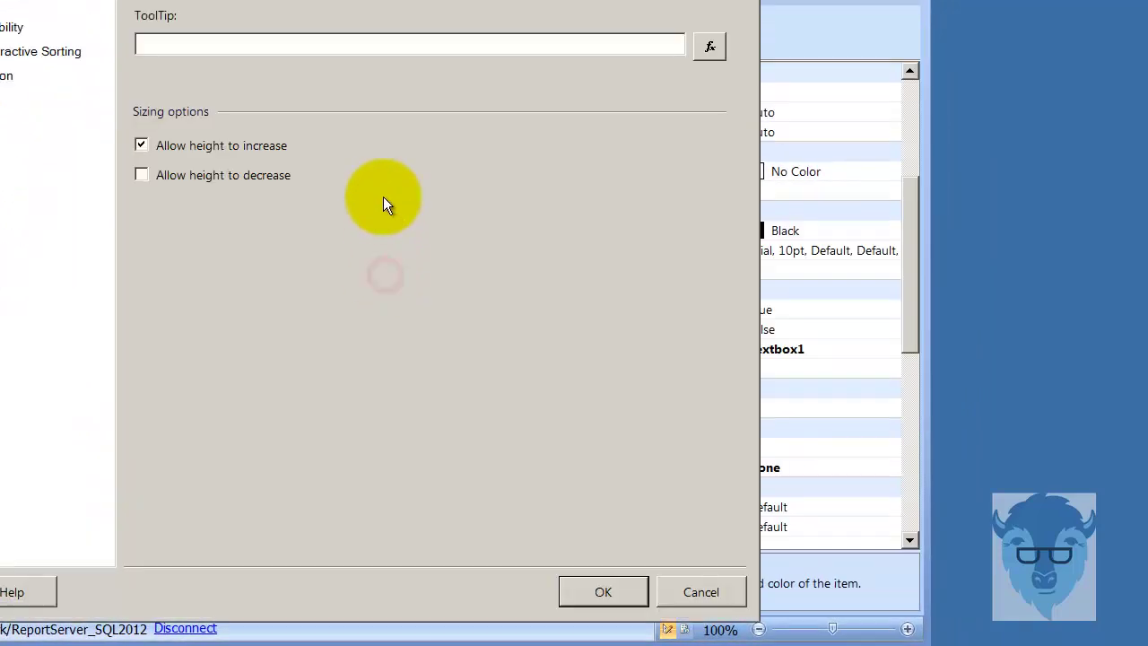
click(186, 43)
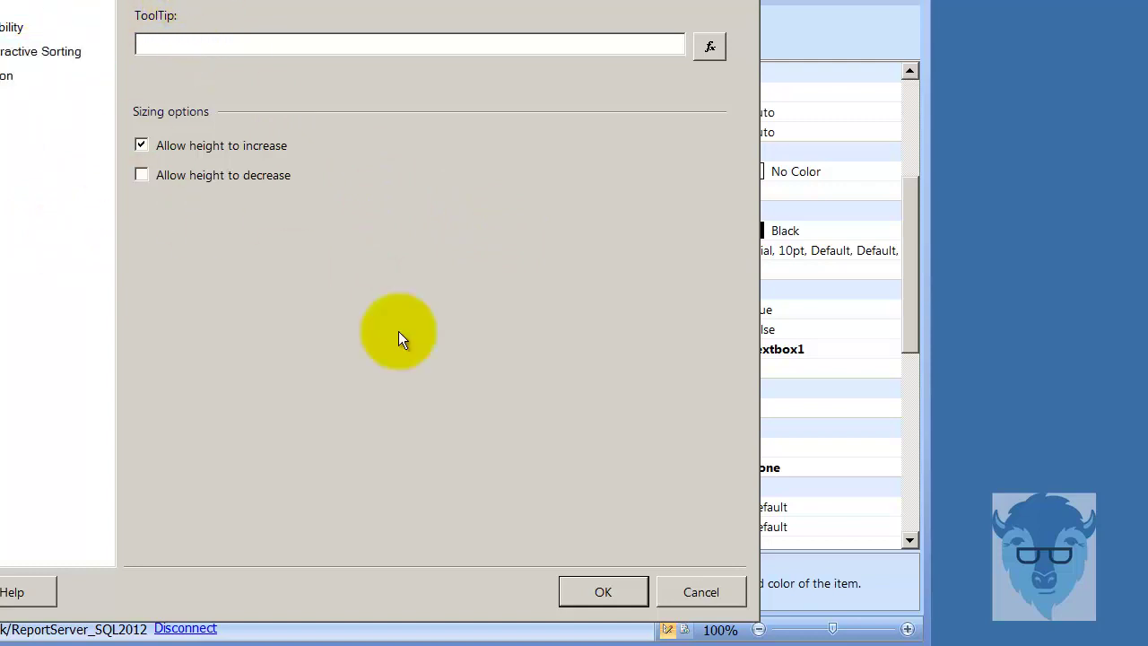
click(35, 4)
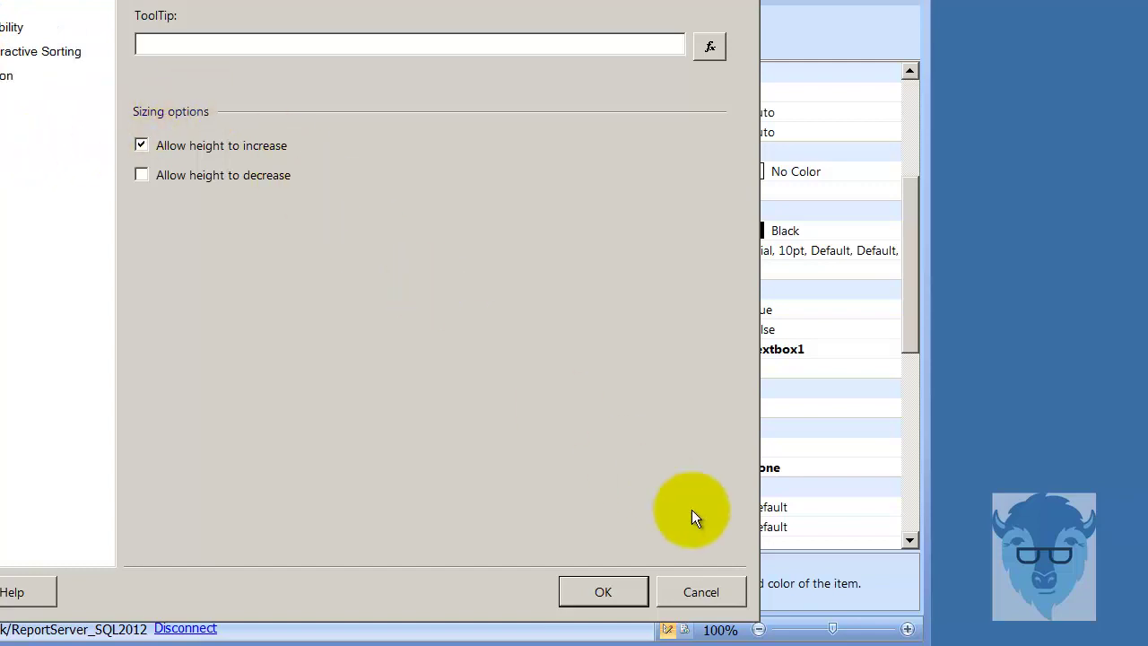
click(700, 591)
Remove the «Expr» placeholder so the textbox reads just 'Today is:'.
click(269, 110)
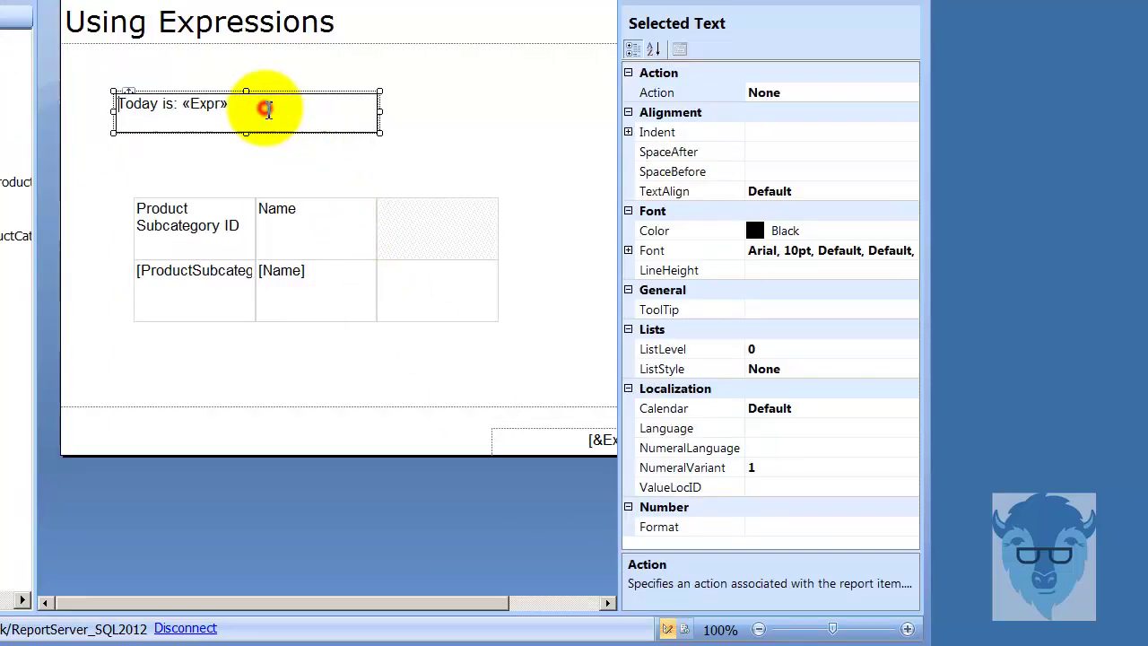
key(Home)
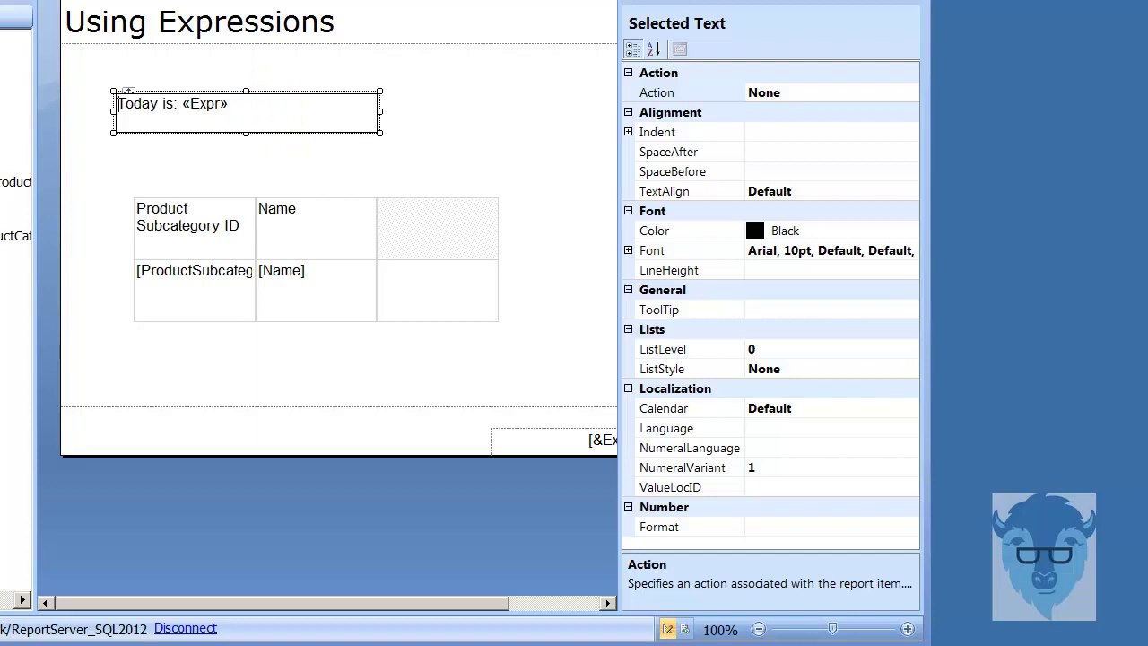
key(ctrl+z)
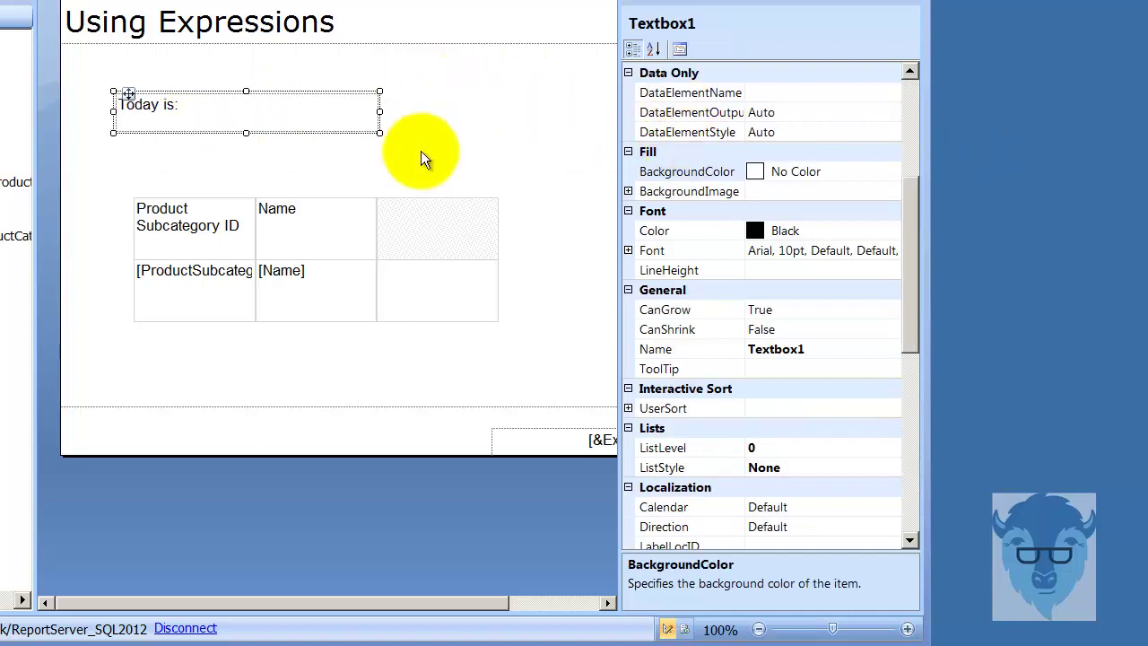
click(335, 134)
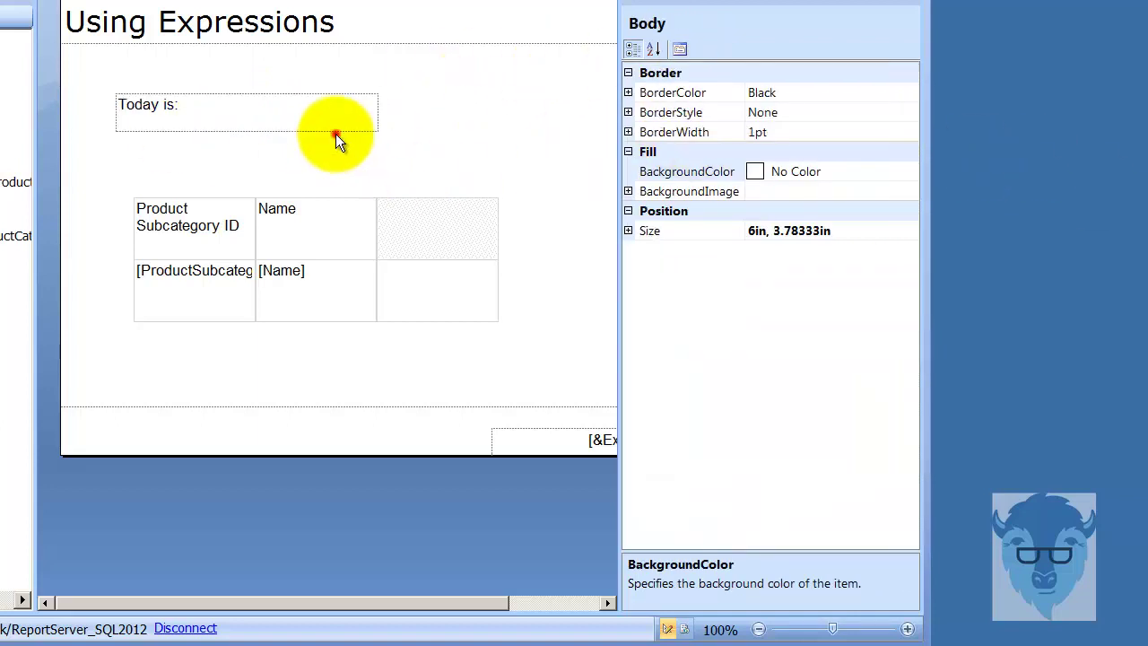
Select the Today is textbox and bring up its context menu.
click(314, 117)
right_click(319, 132)
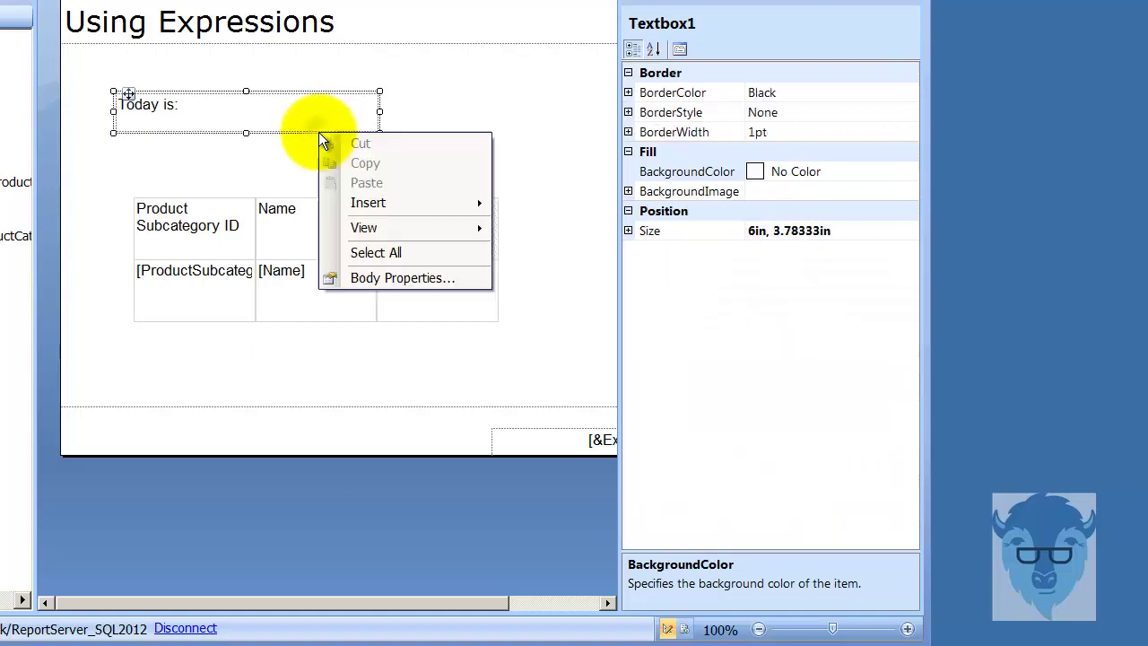
click(227, 158)
click(278, 125)
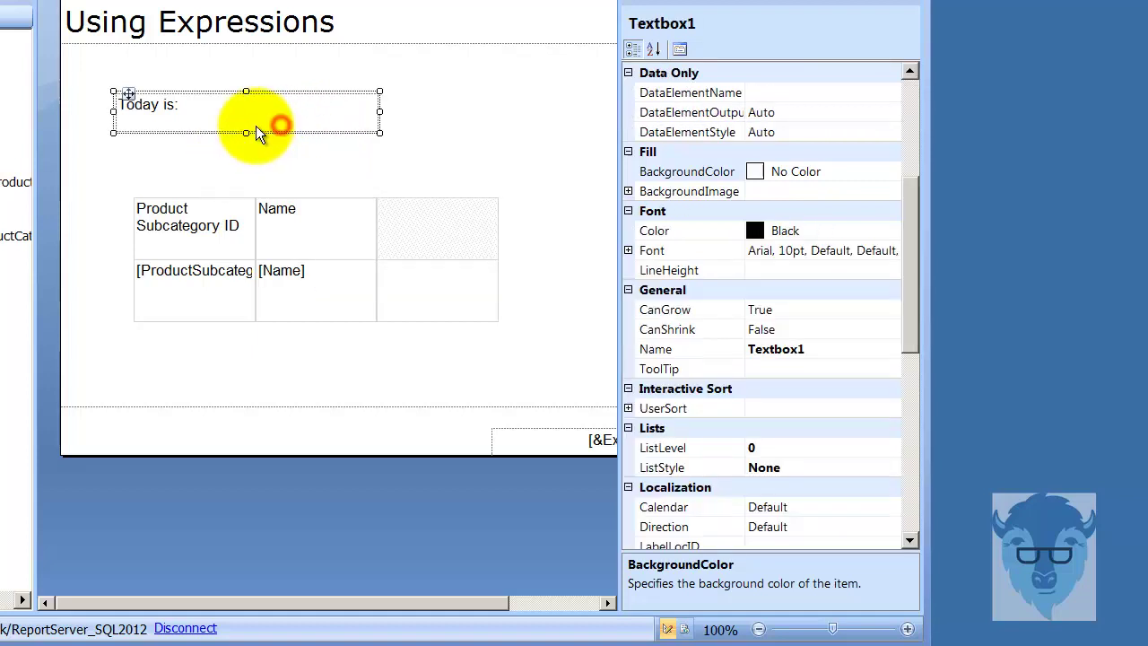
right_click(117, 131)
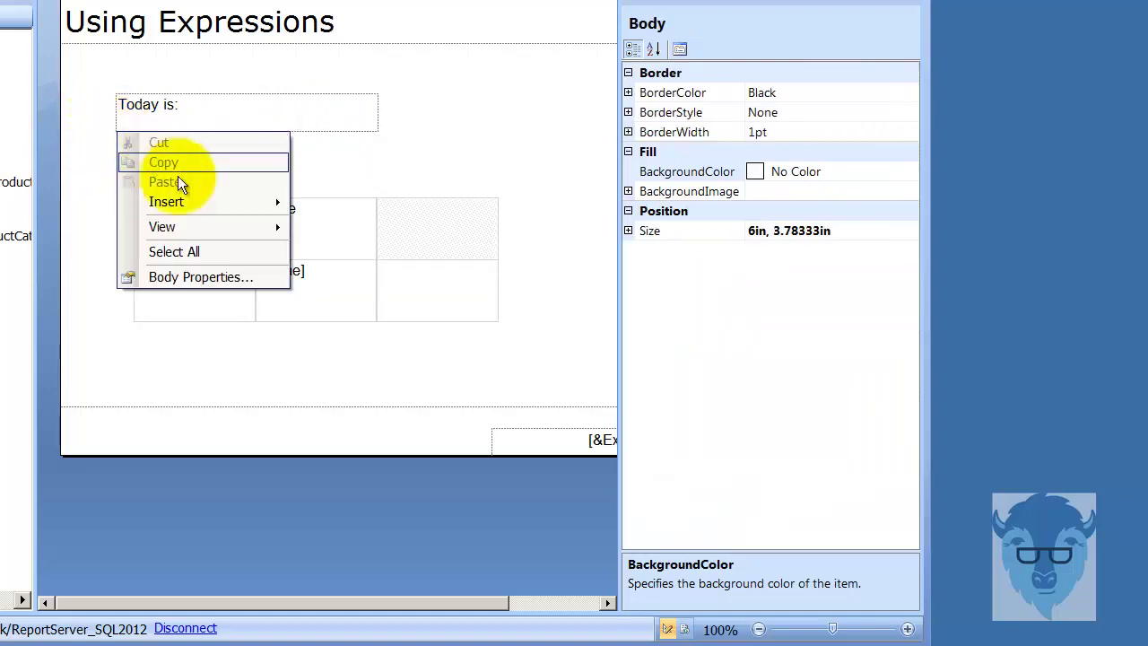
click(461, 151)
click(323, 121)
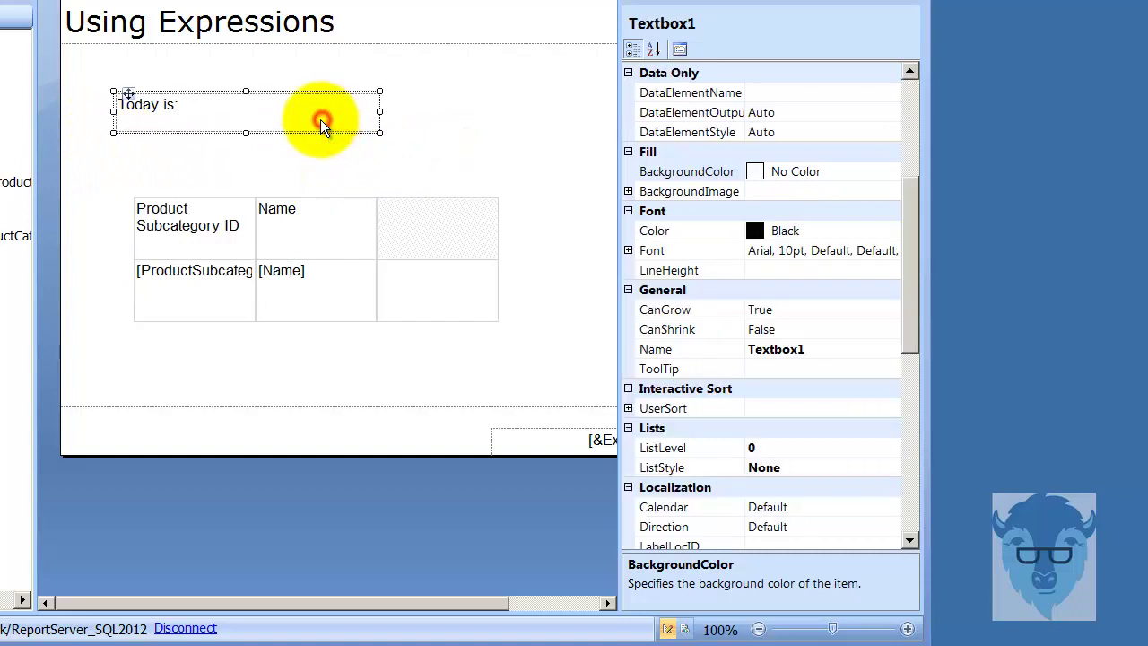
right_click(320, 120)
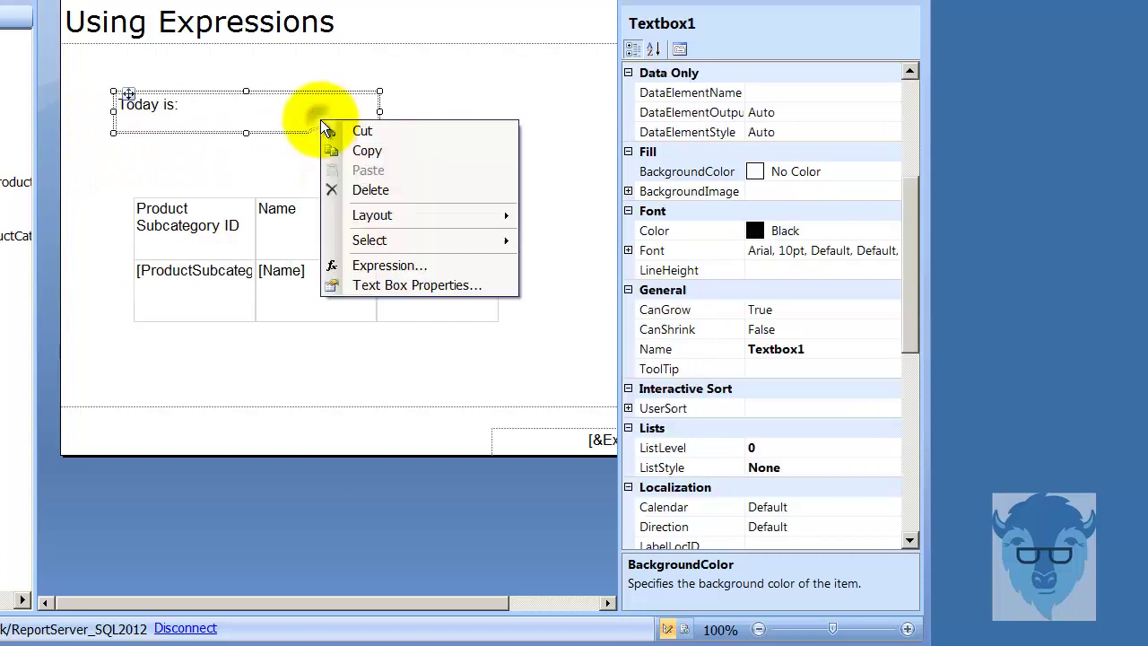
Replace the 'Today is:' value with =Today() from Common Functions > Date & Time.
click(449, 266)
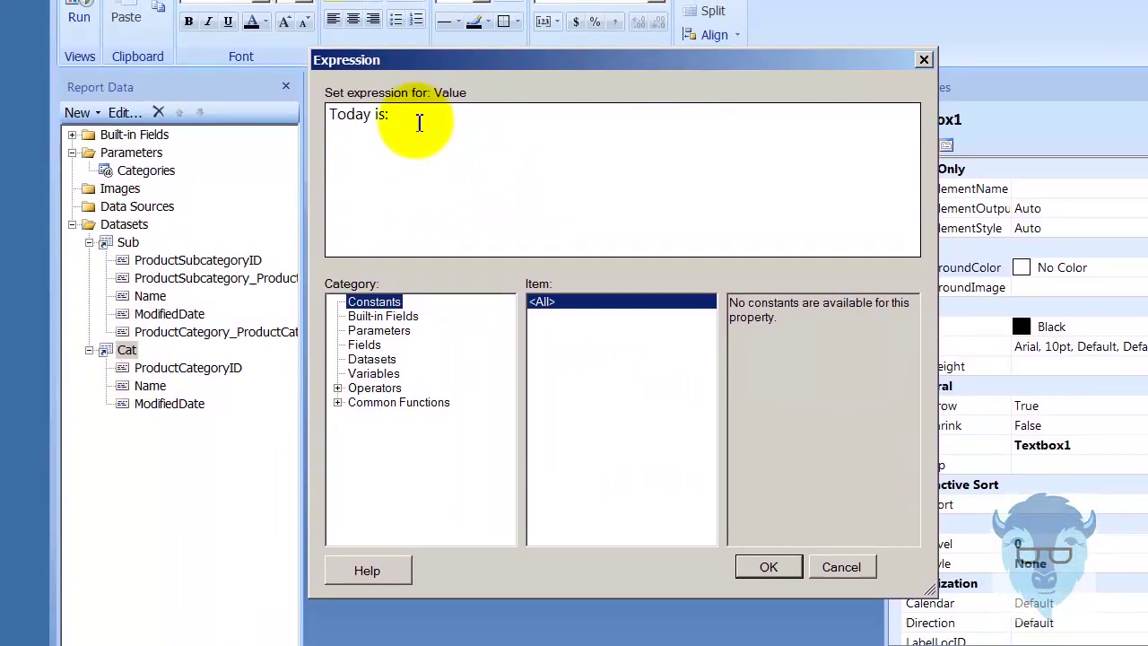
drag(414, 118, 231, 120)
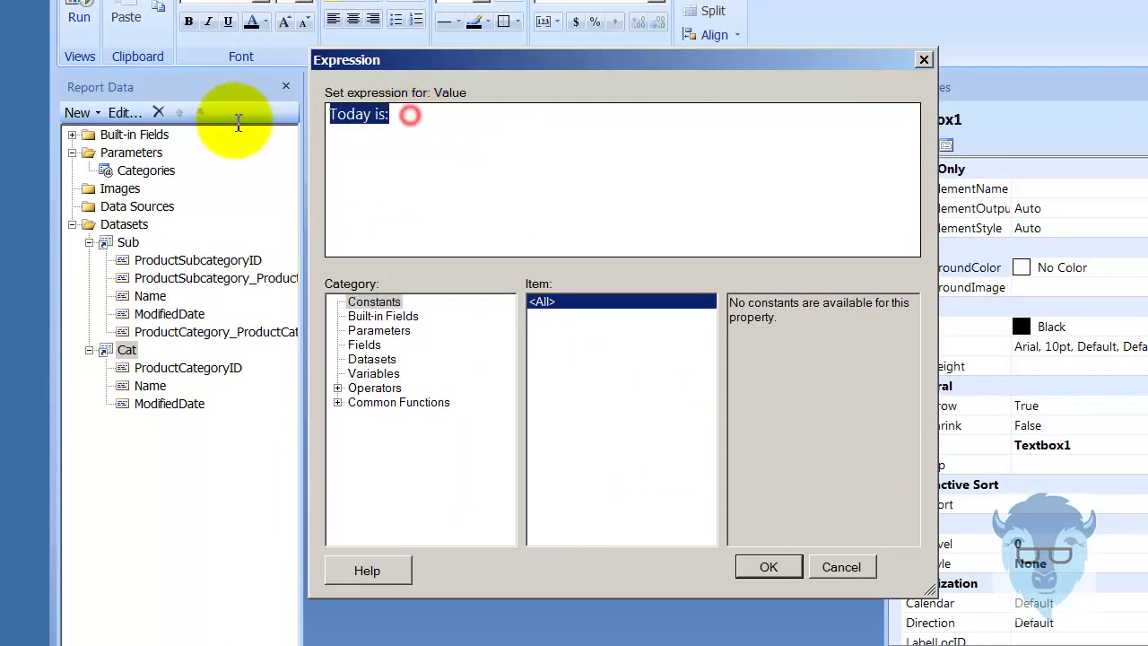
key(Delete)
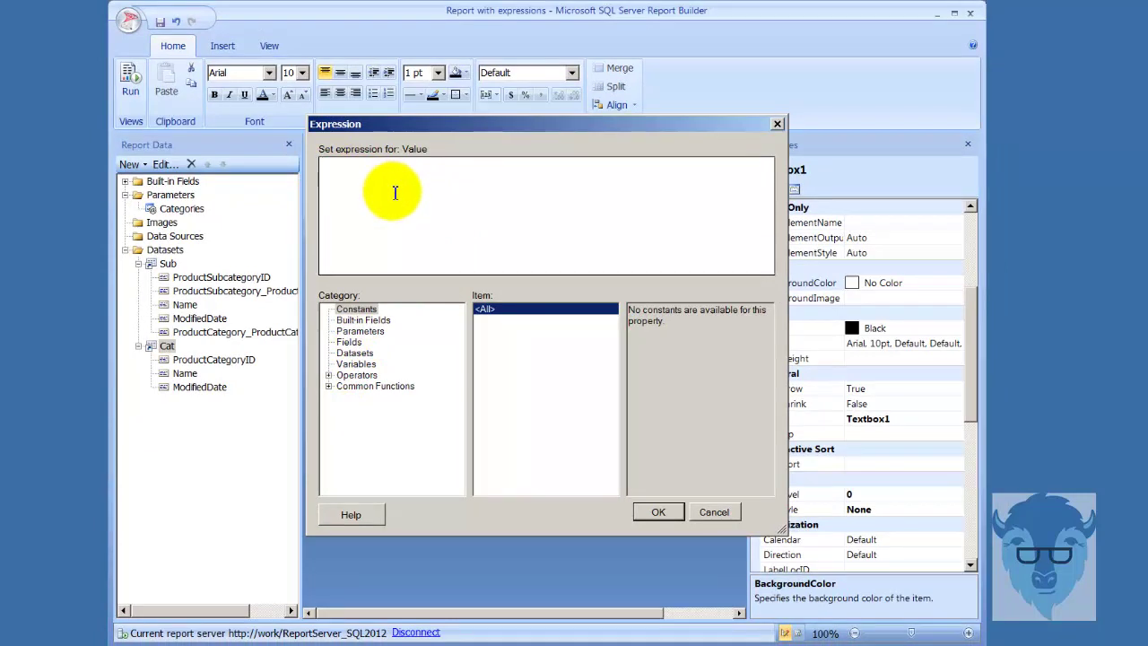
text(=)
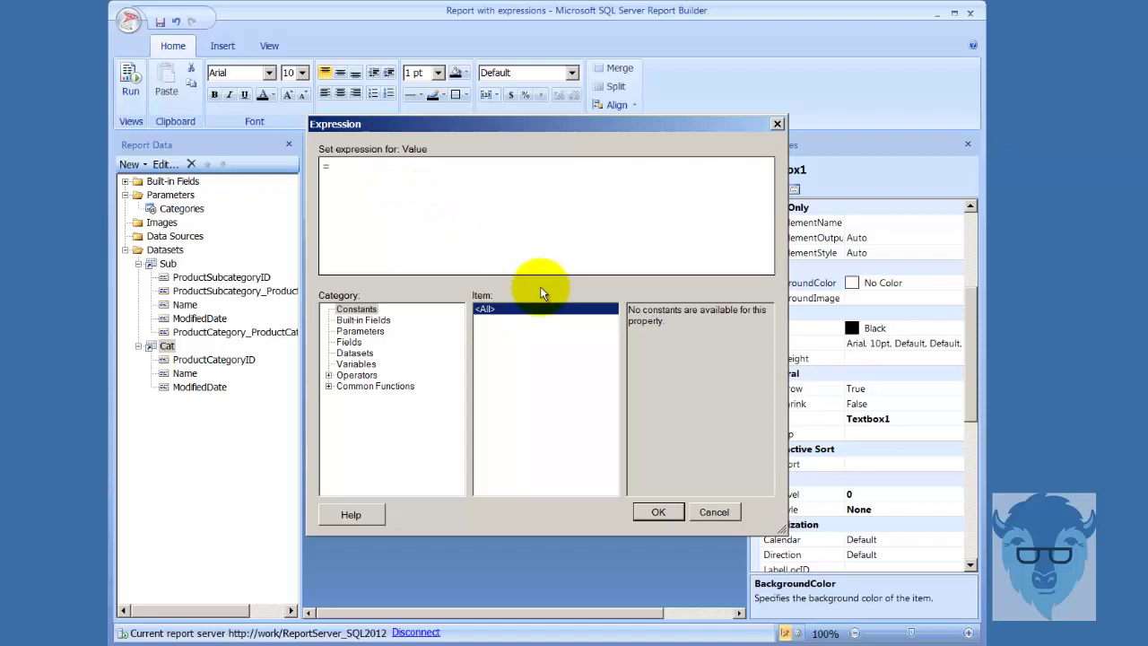
click(328, 376)
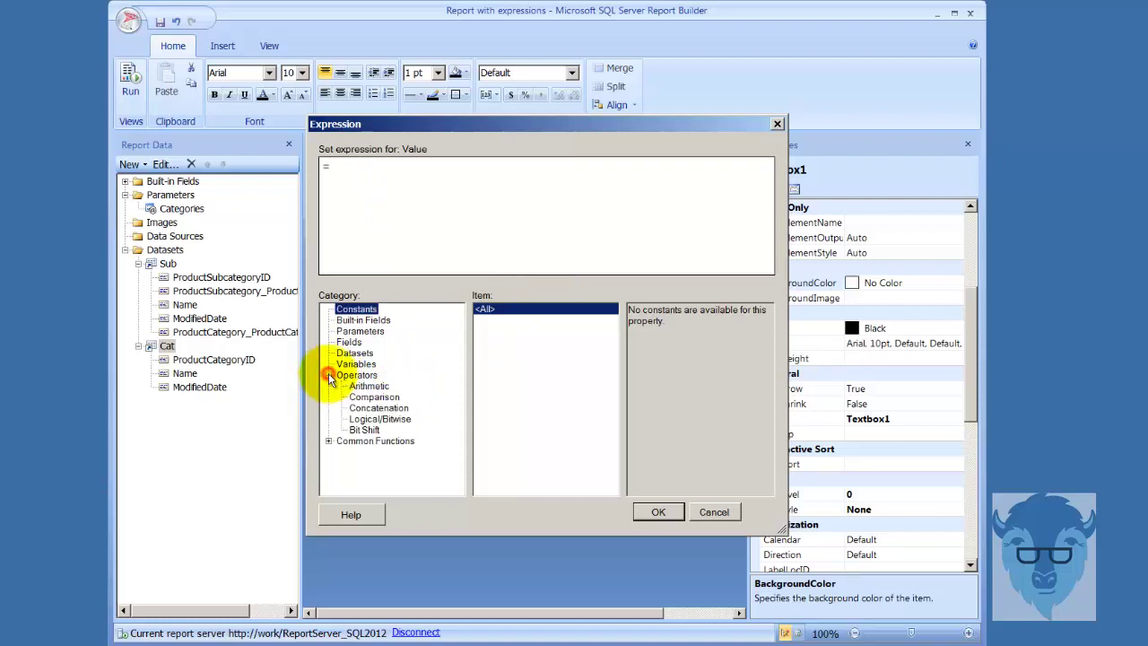
click(329, 441)
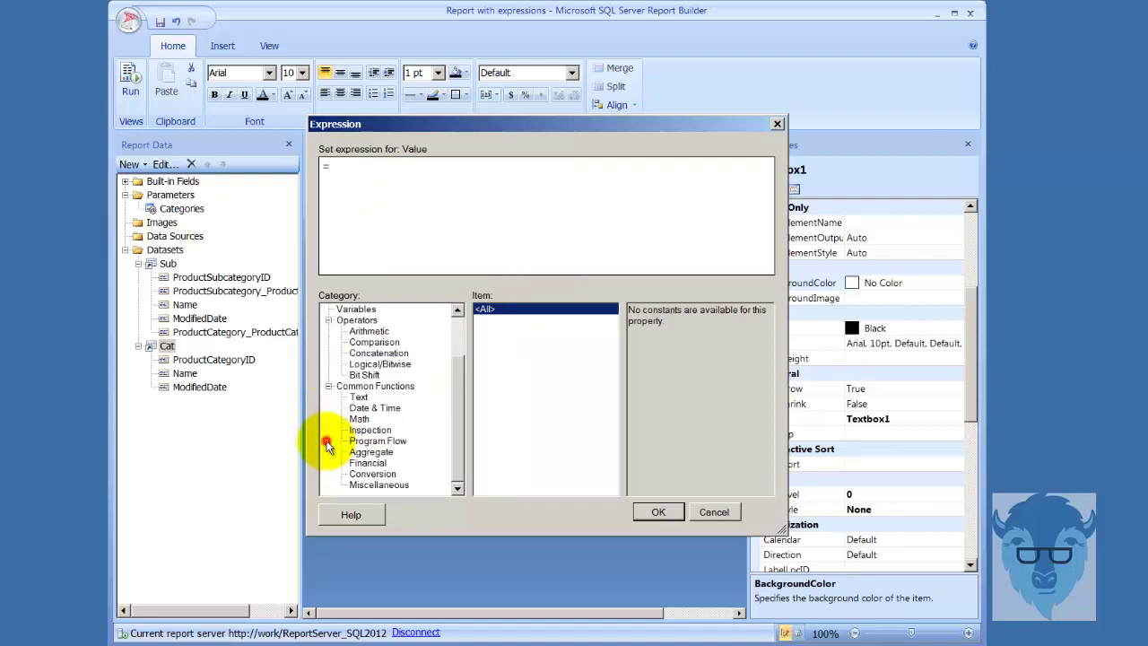
click(370, 409)
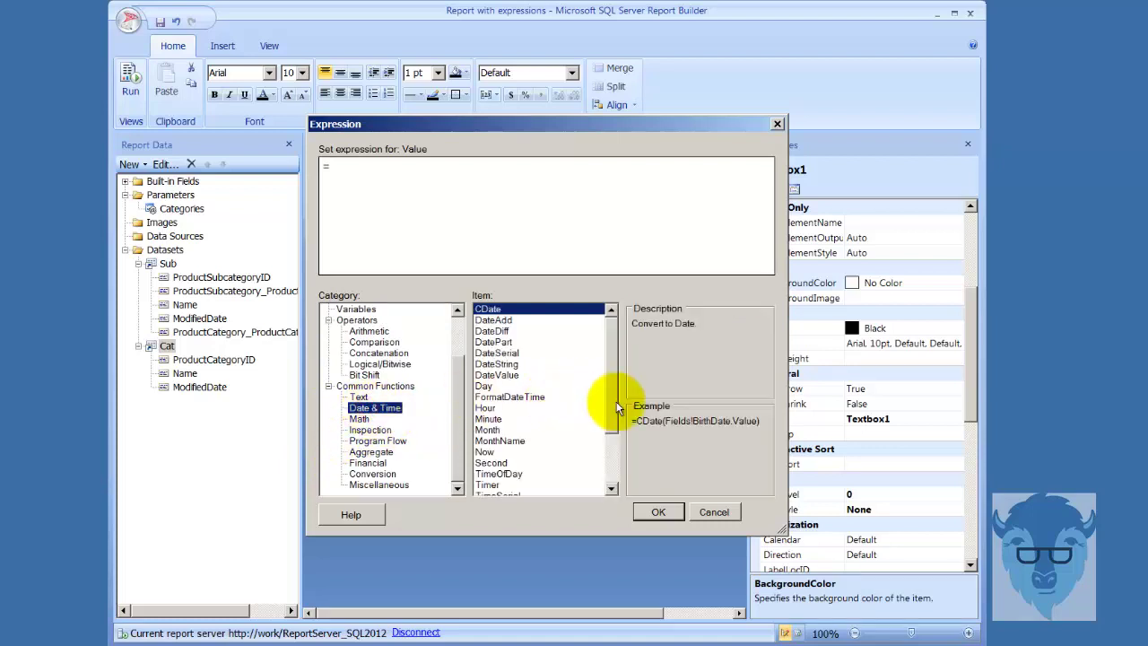
drag(616, 405, 613, 459)
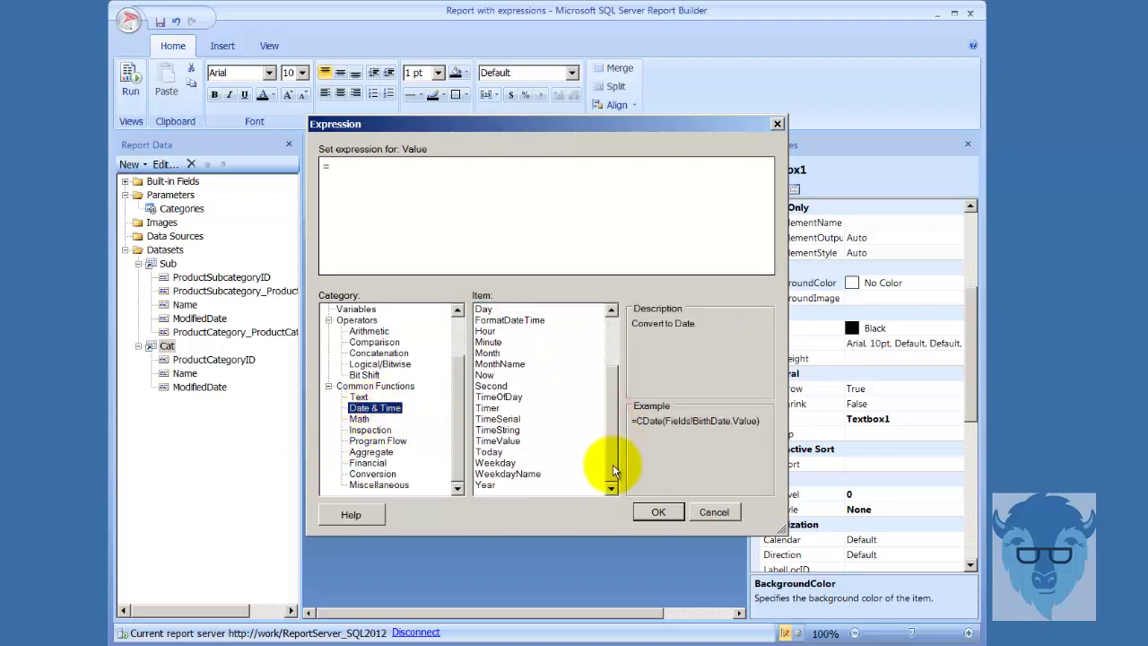
double_click(489, 451)
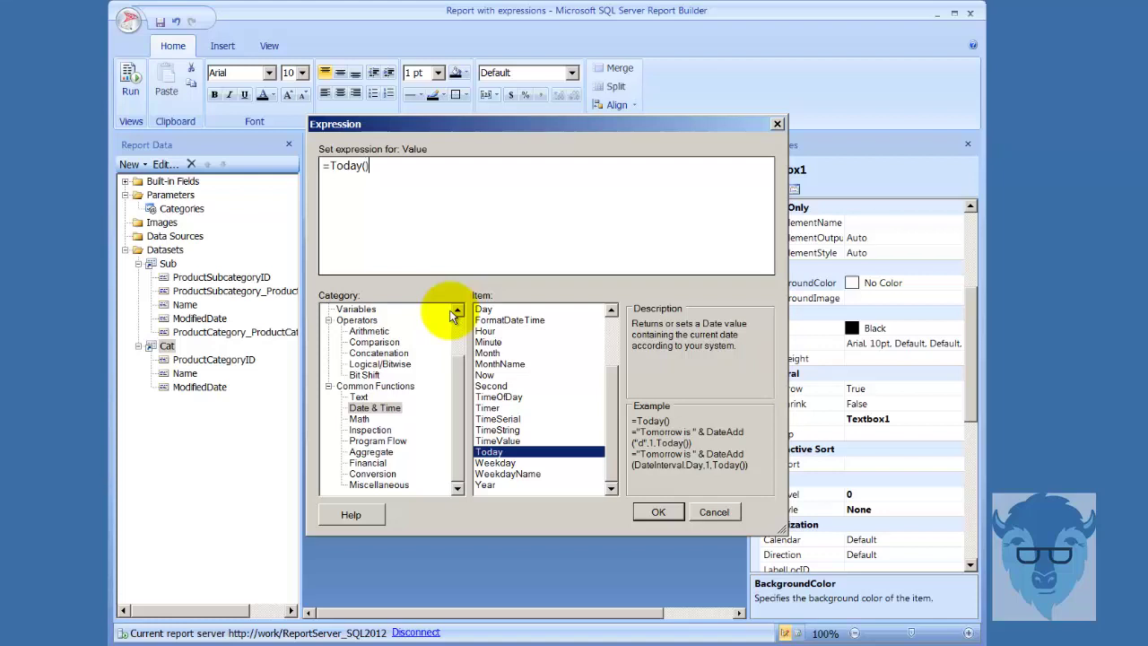
click(643, 514)
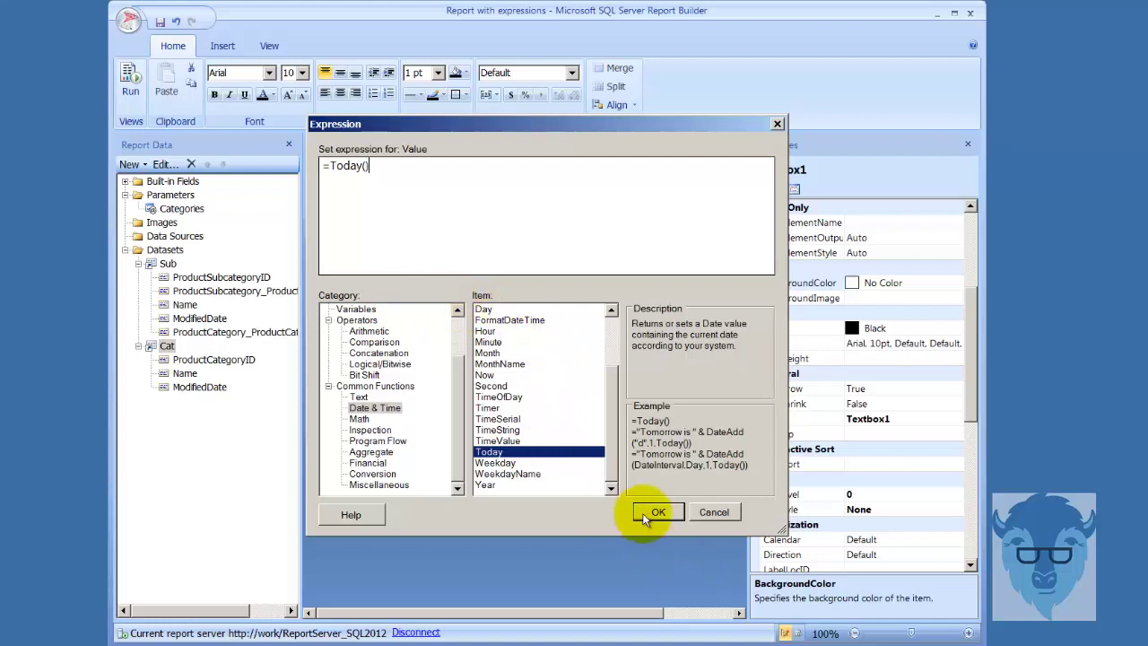
Type 'Today is' before «Expr» in the textbox, then deselect it.
click(405, 232)
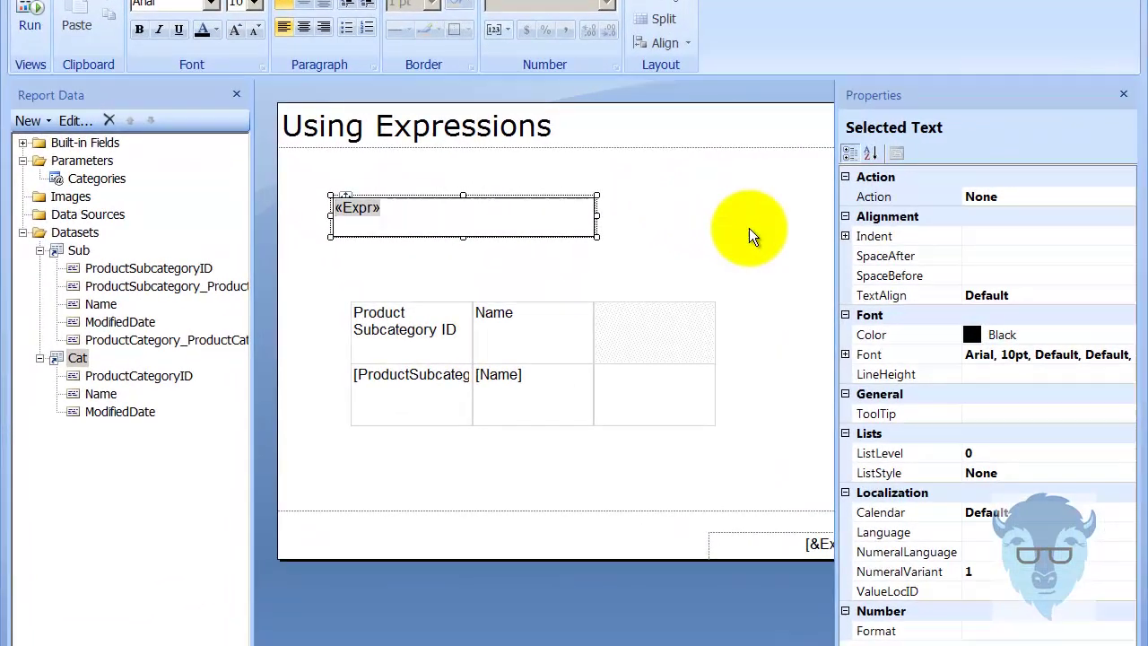
text(Today )
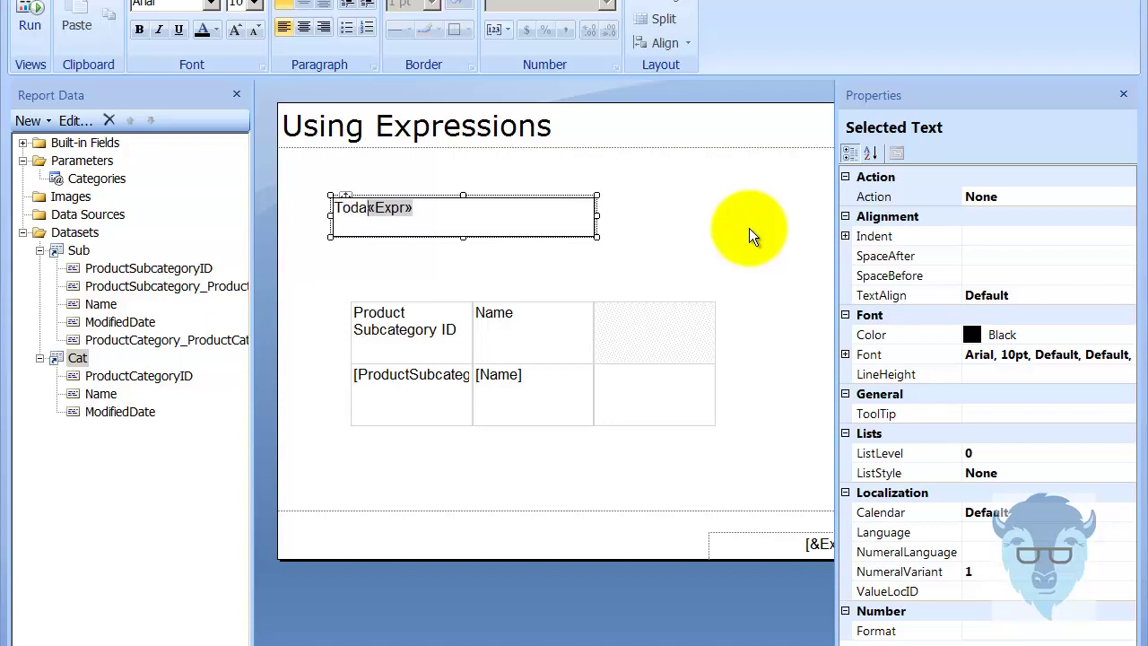
text(is :)
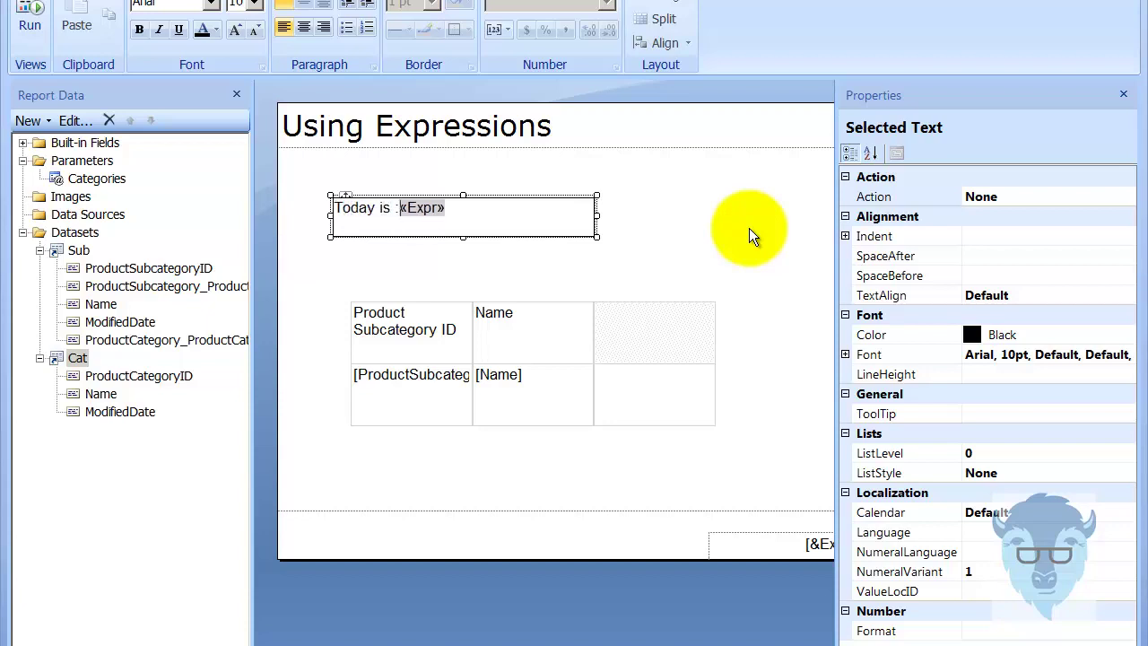
click(720, 213)
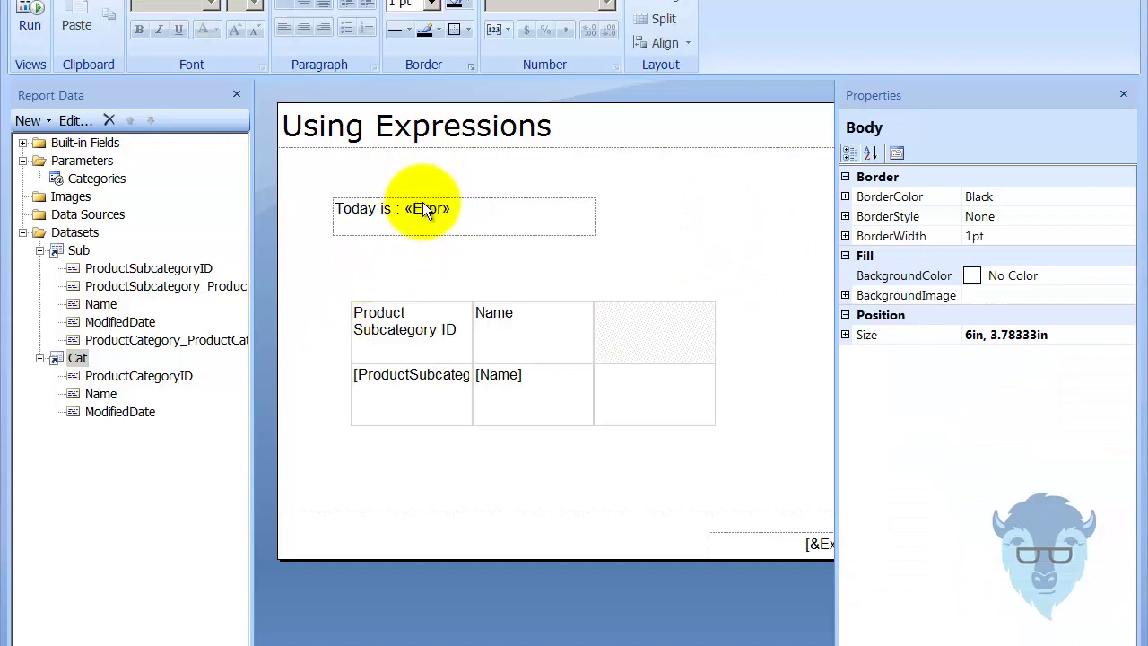
Preview the report for the Bikes category, then return to Design view.
click(29, 11)
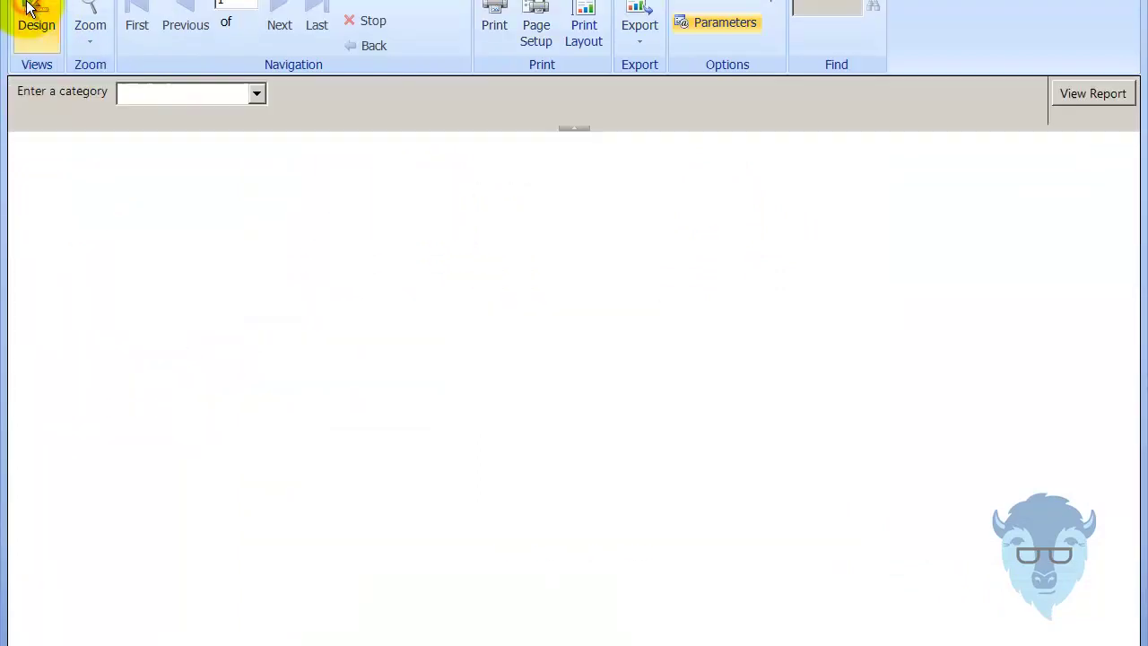
click(256, 93)
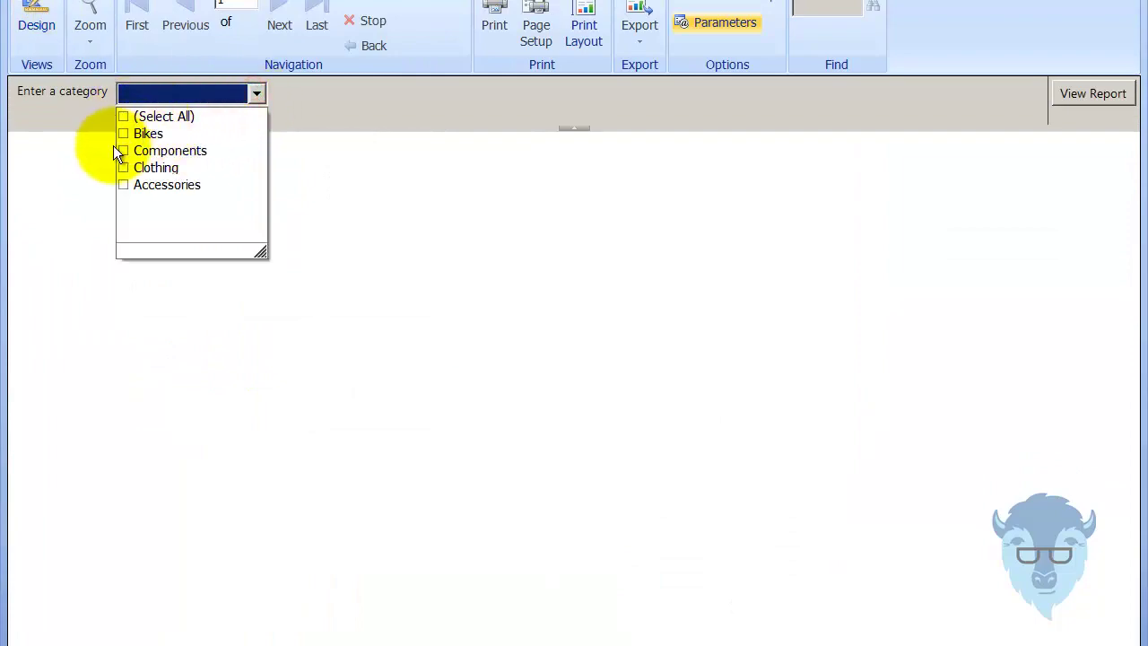
click(123, 132)
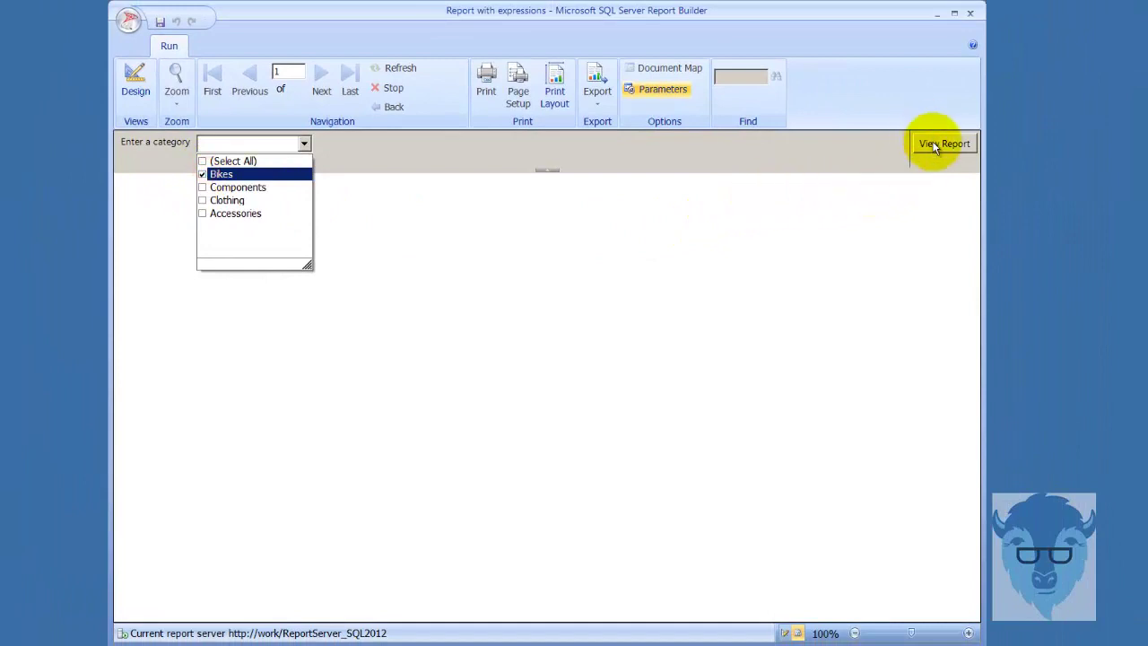
click(933, 148)
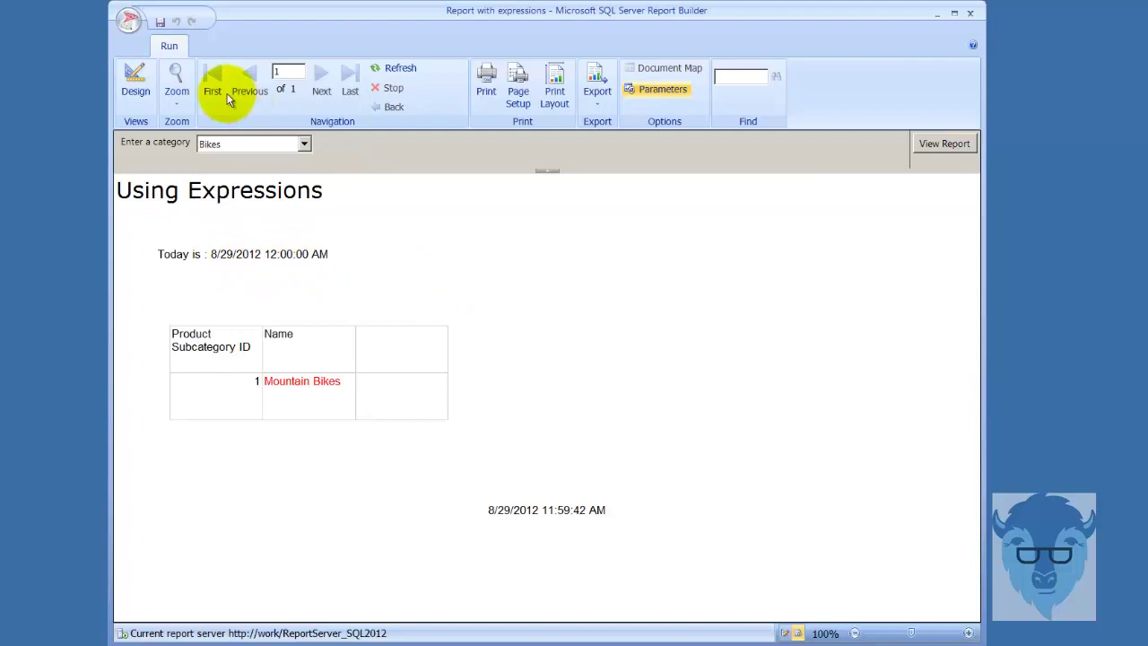
click(136, 82)
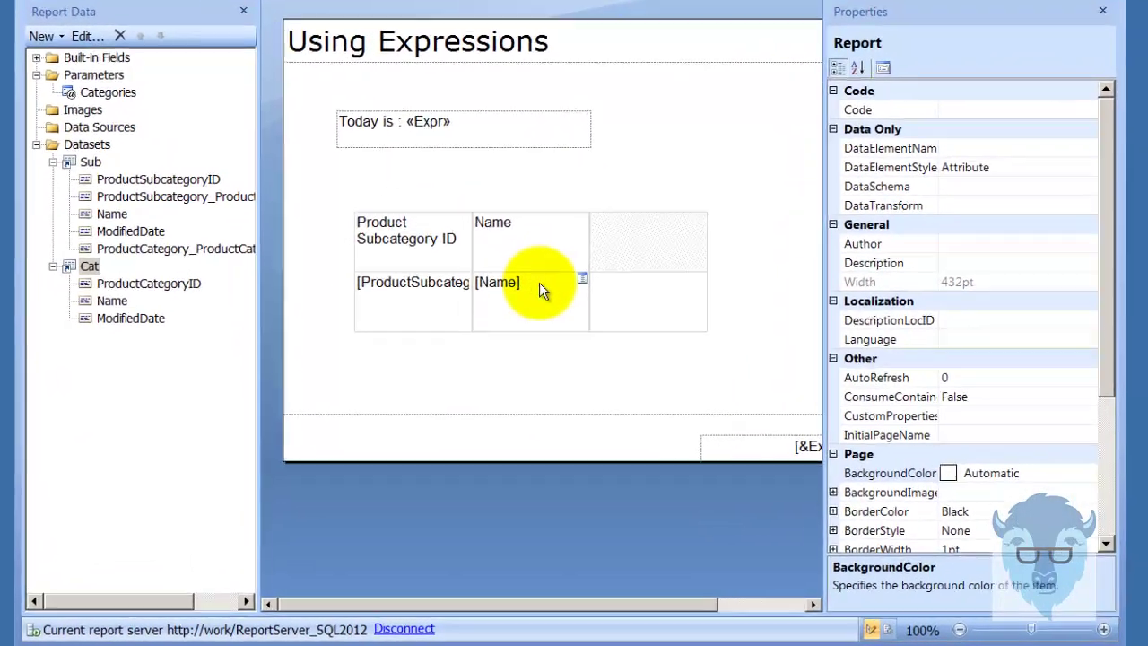
Inspect the Name cell's value expression =Fields!Name.Value, then cancel the editor.
click(525, 360)
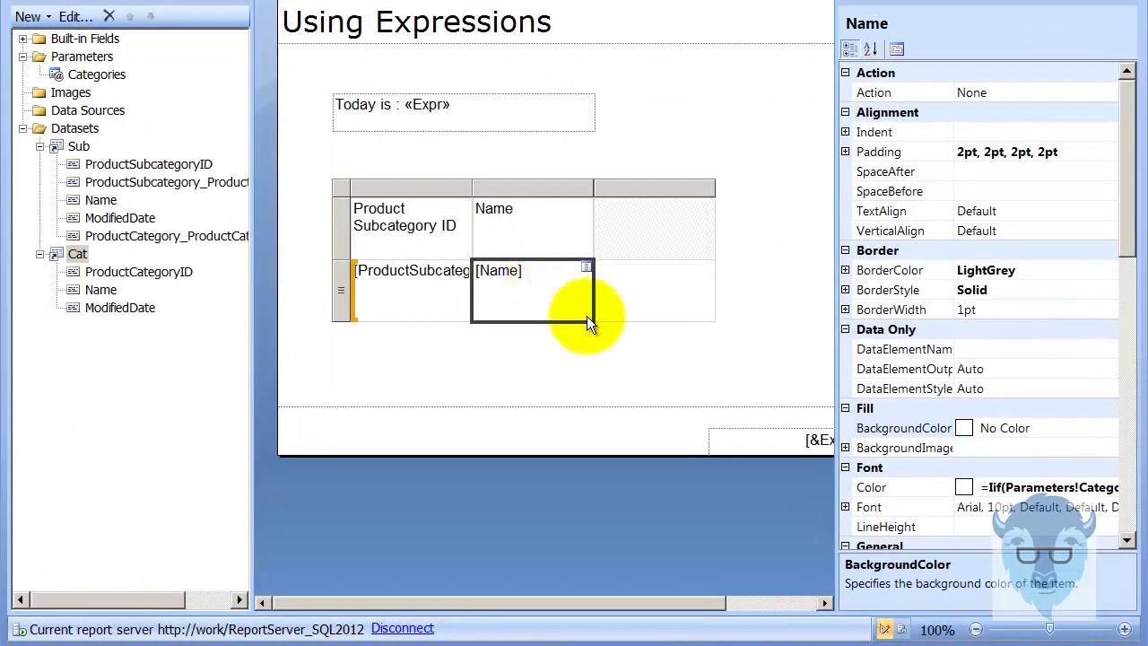
right_click(522, 306)
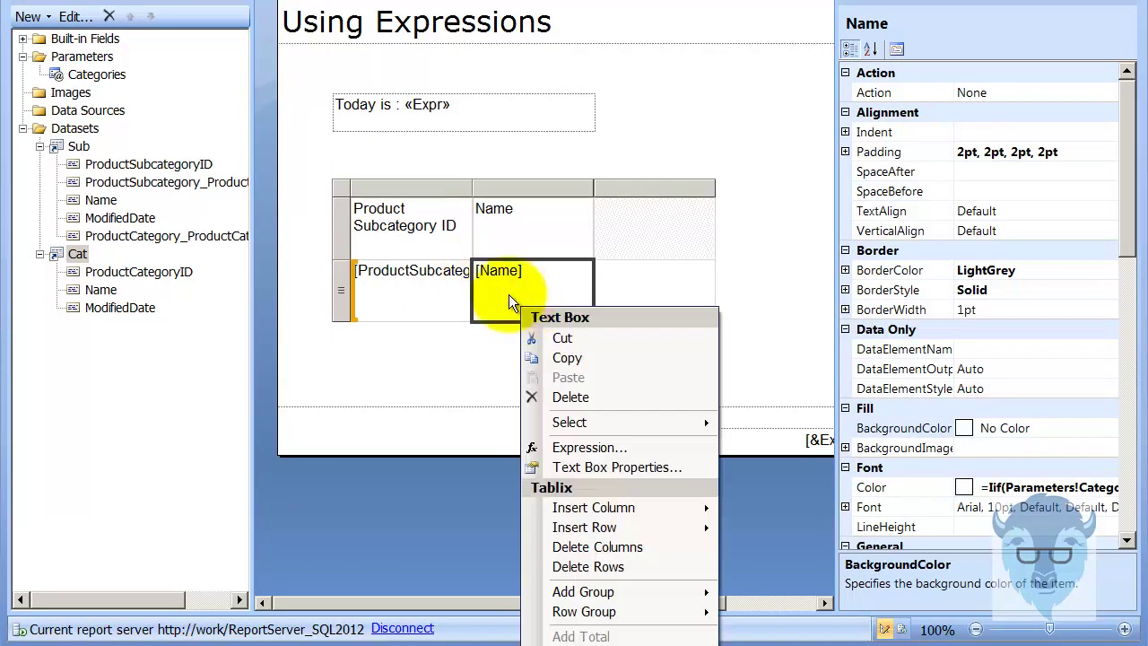
key(Escape)
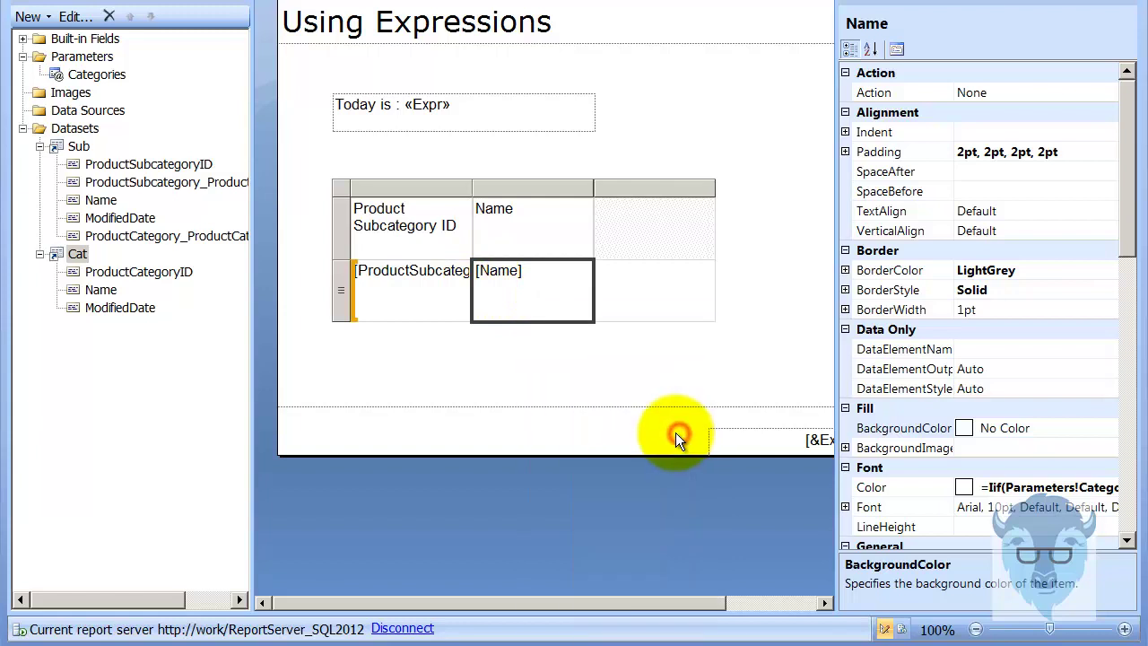
right_click(527, 308)
click(606, 441)
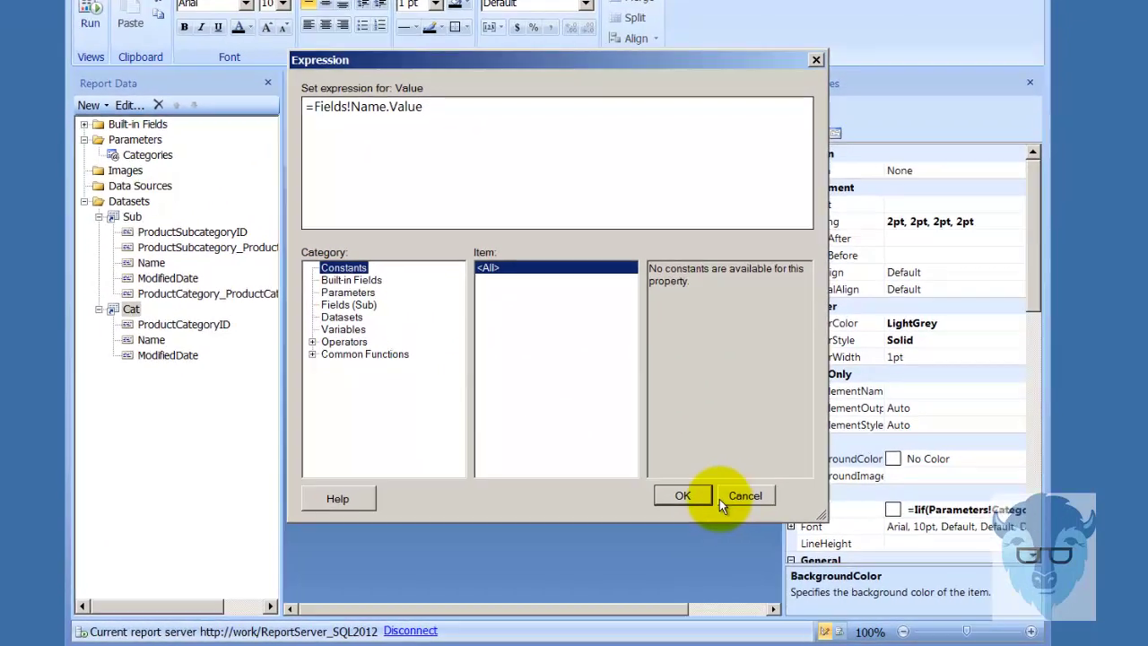
click(764, 480)
Select the [Name] placeholder text inside the Name cell.
click(512, 380)
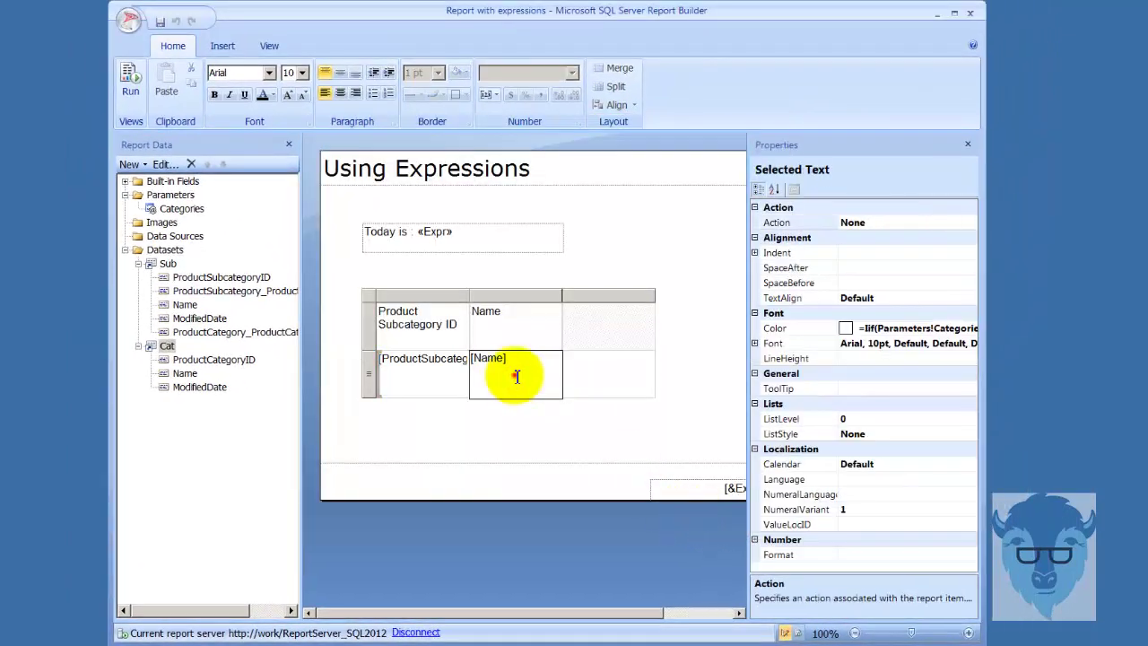
double_click(512, 380)
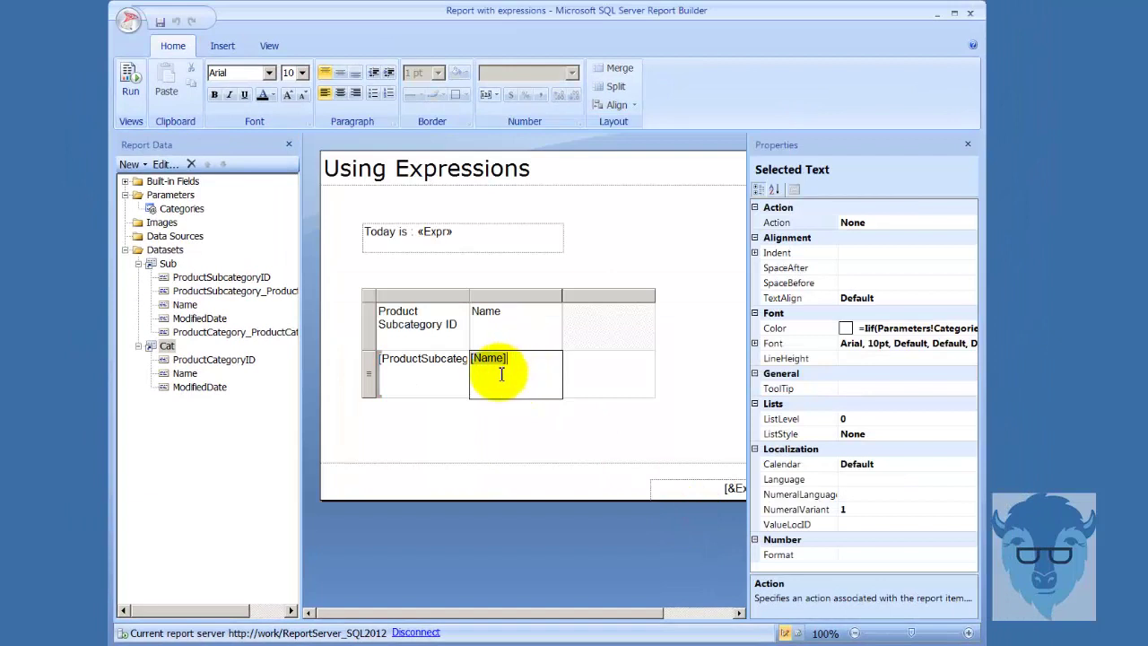
click(499, 373)
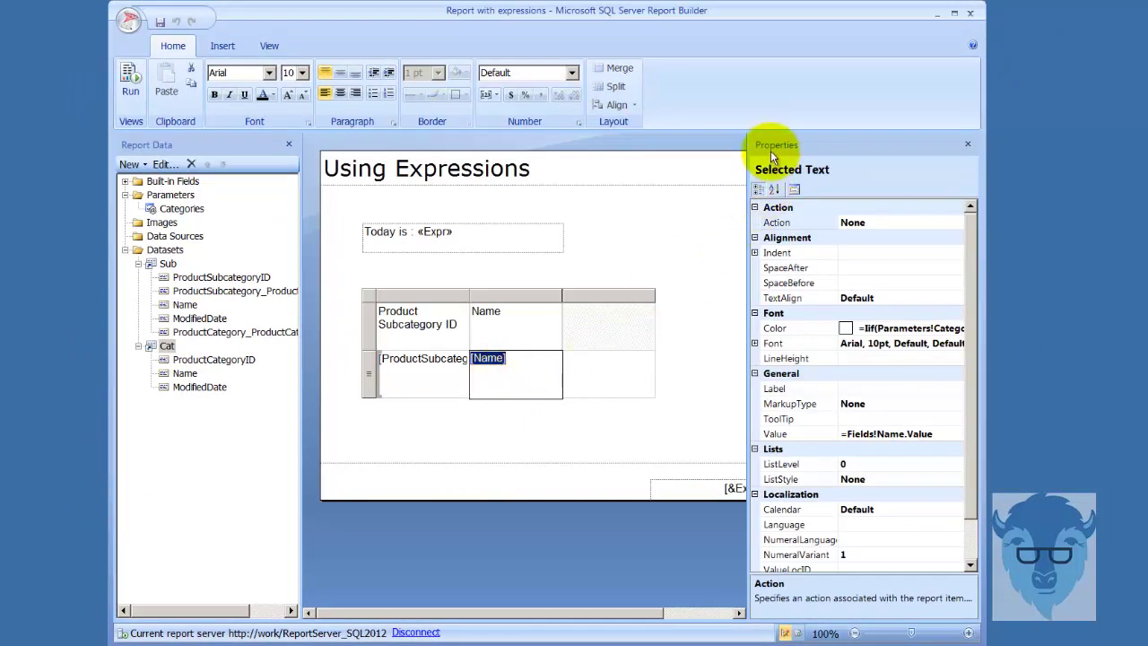
Reopen the Properties pane from View and select the [Name] text's Color property.
click(965, 145)
click(269, 46)
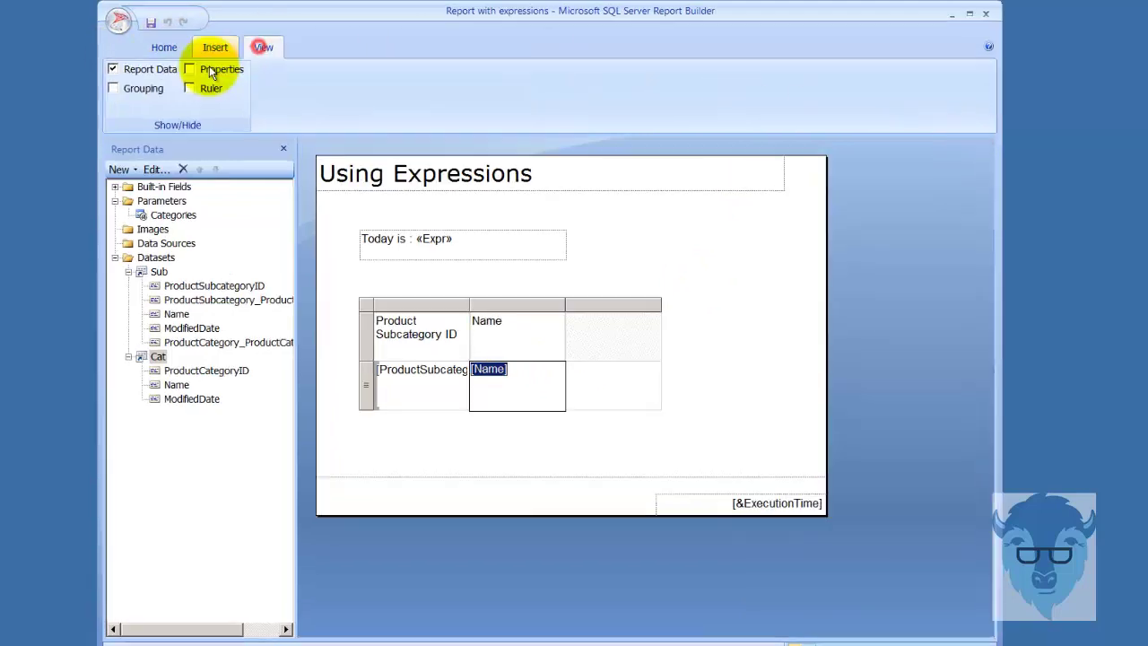
click(117, 88)
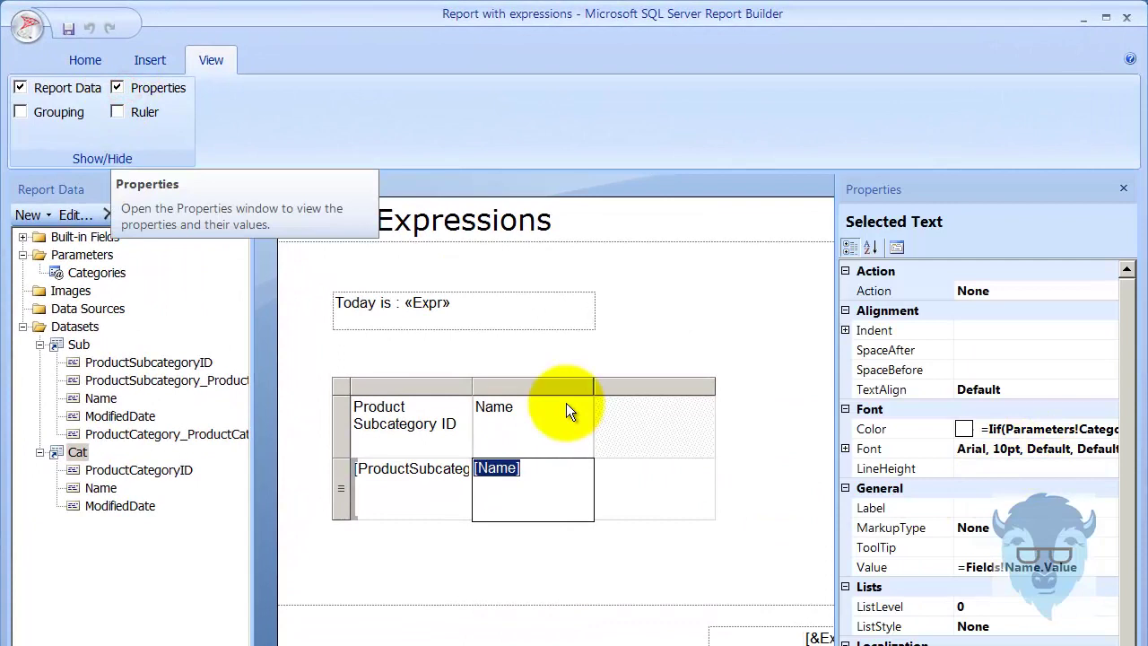
click(993, 435)
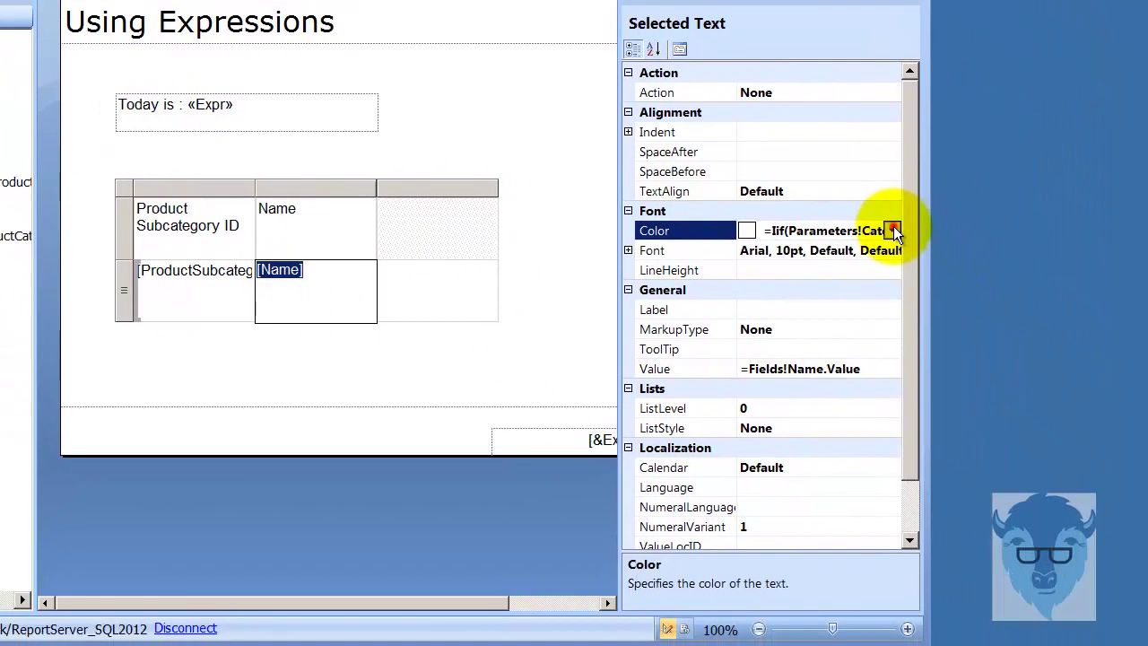
Review the Color expression =IIf(Parameters!Categories.Value(0) > 2, "Blue", "Red") and close the palette.
click(964, 297)
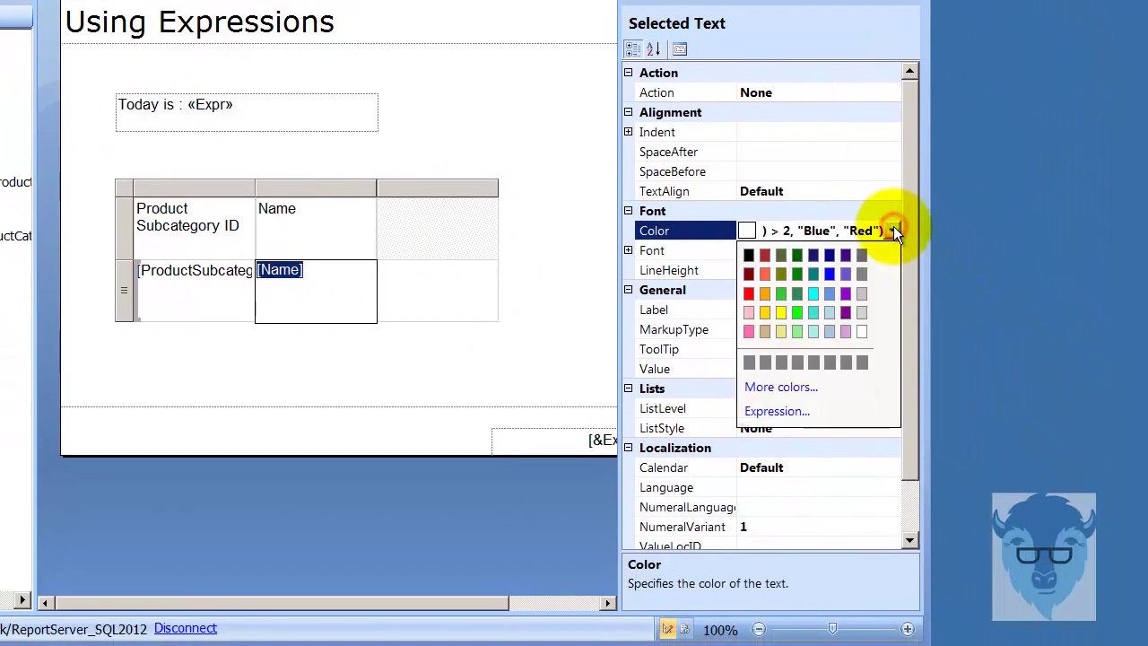
click(800, 411)
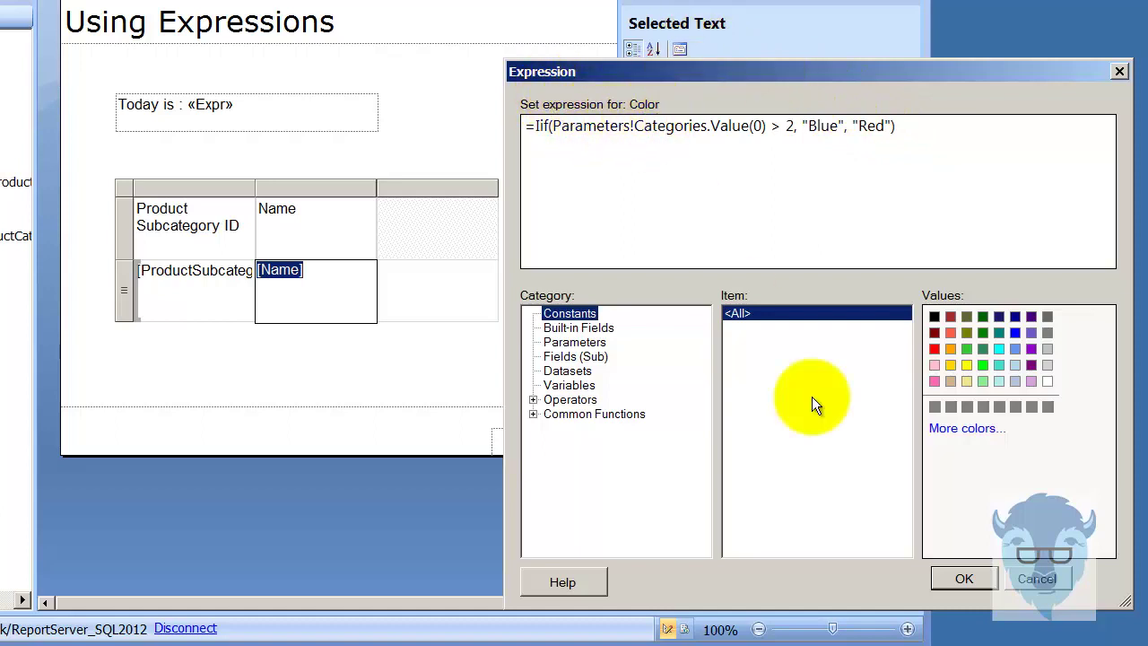
click(1036, 580)
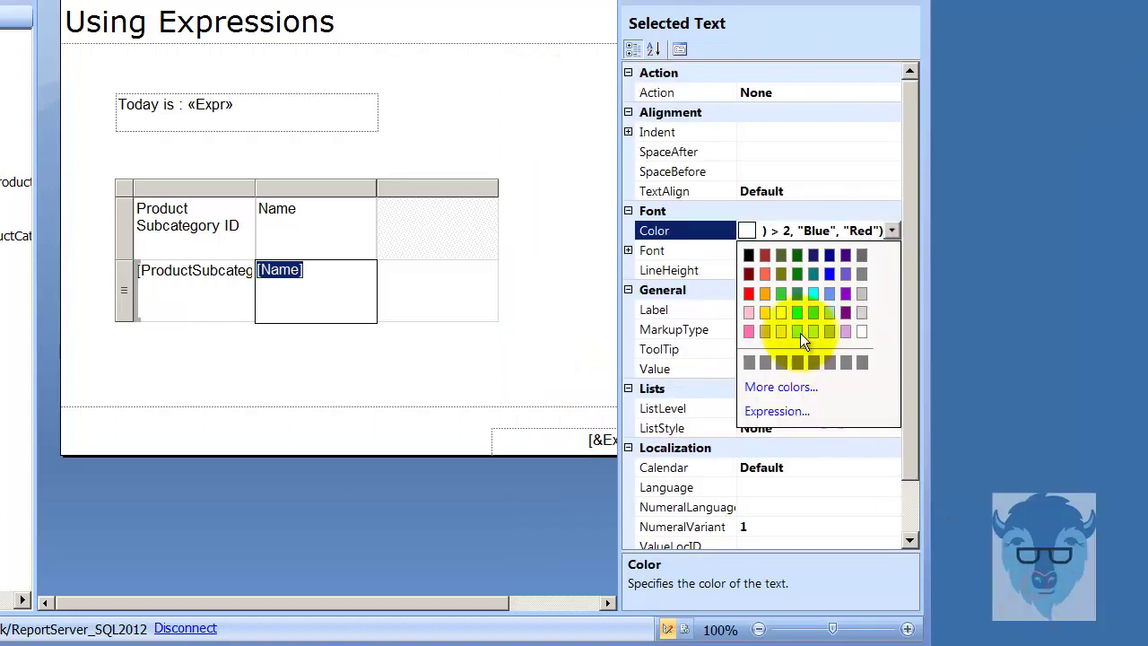
click(681, 249)
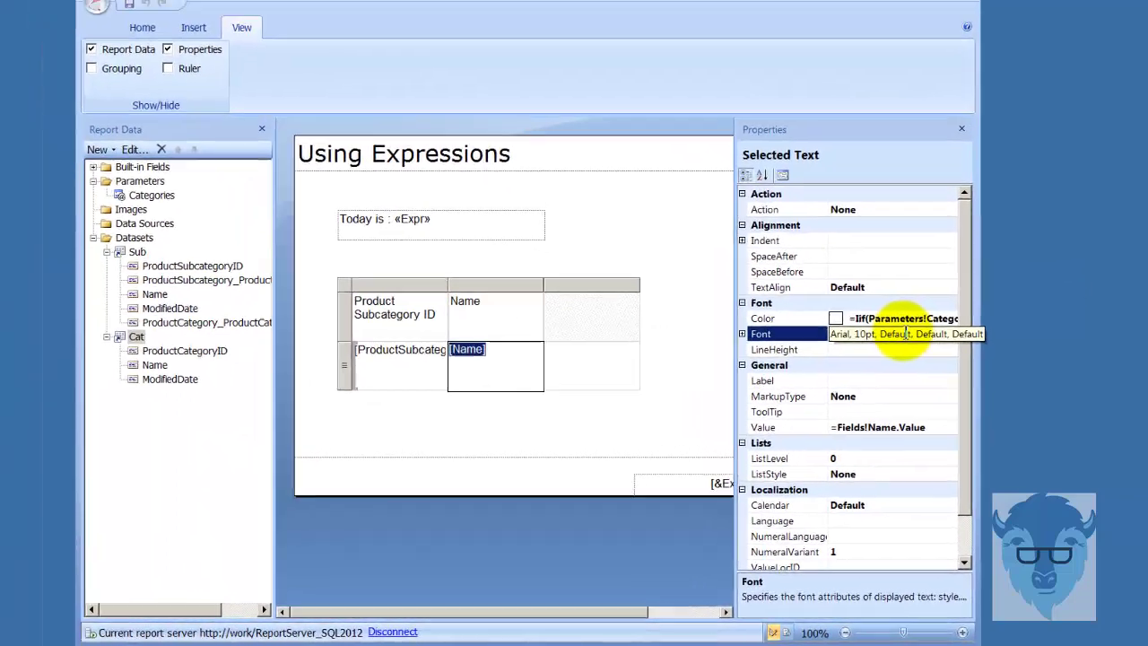
click(831, 250)
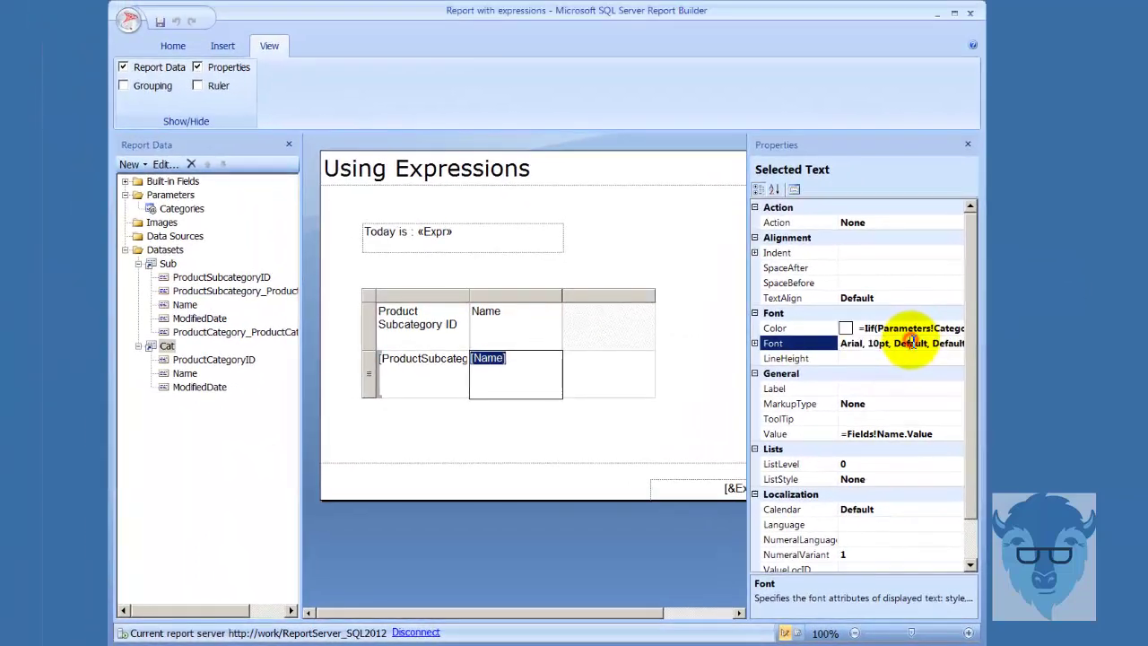
click(852, 348)
right_click(855, 348)
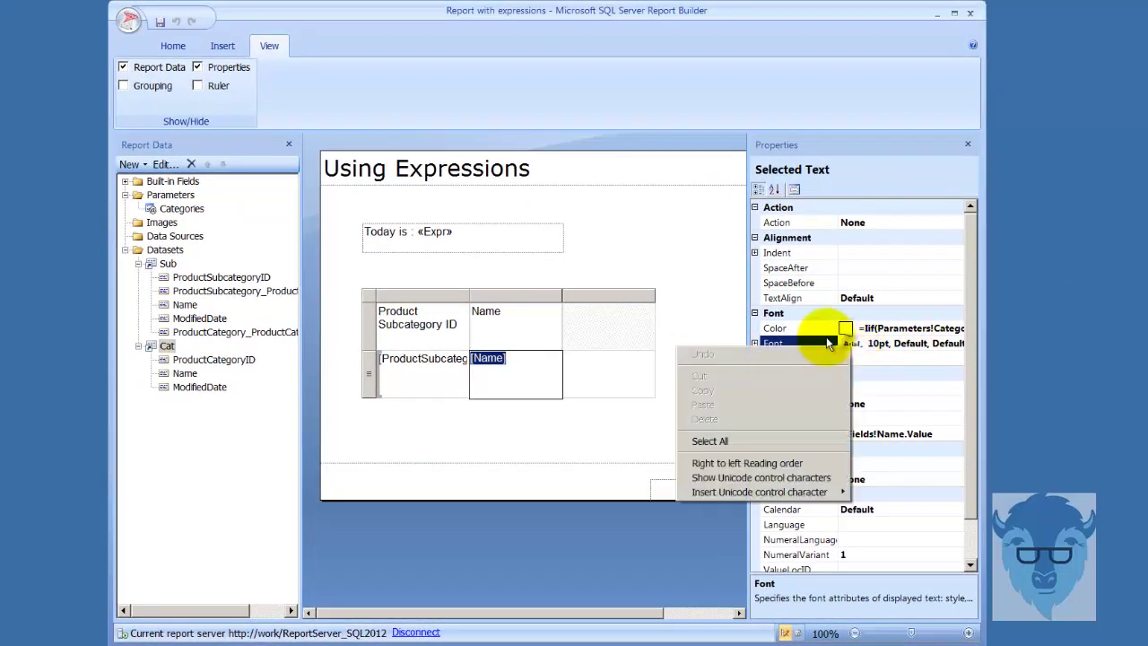
click(808, 342)
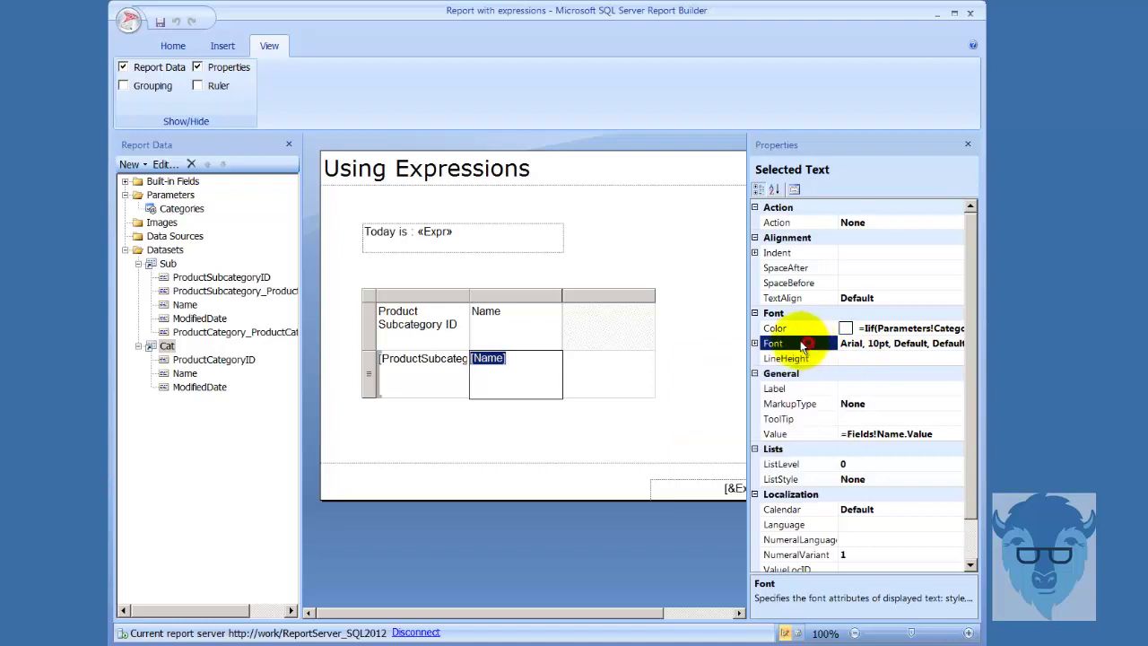
click(755, 343)
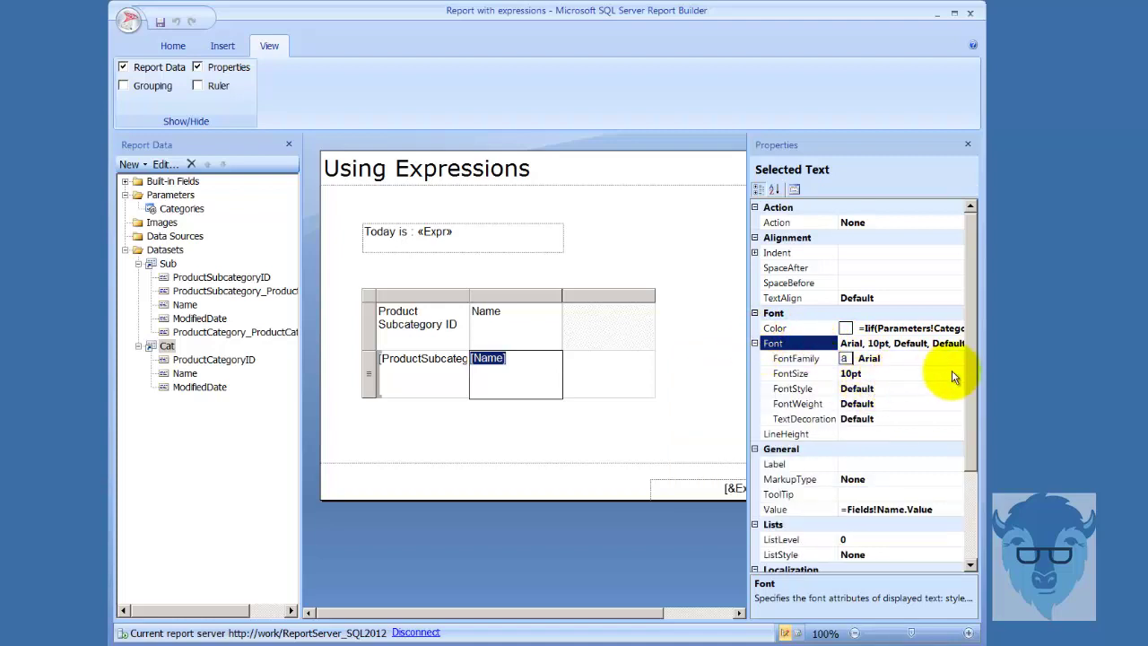
click(940, 342)
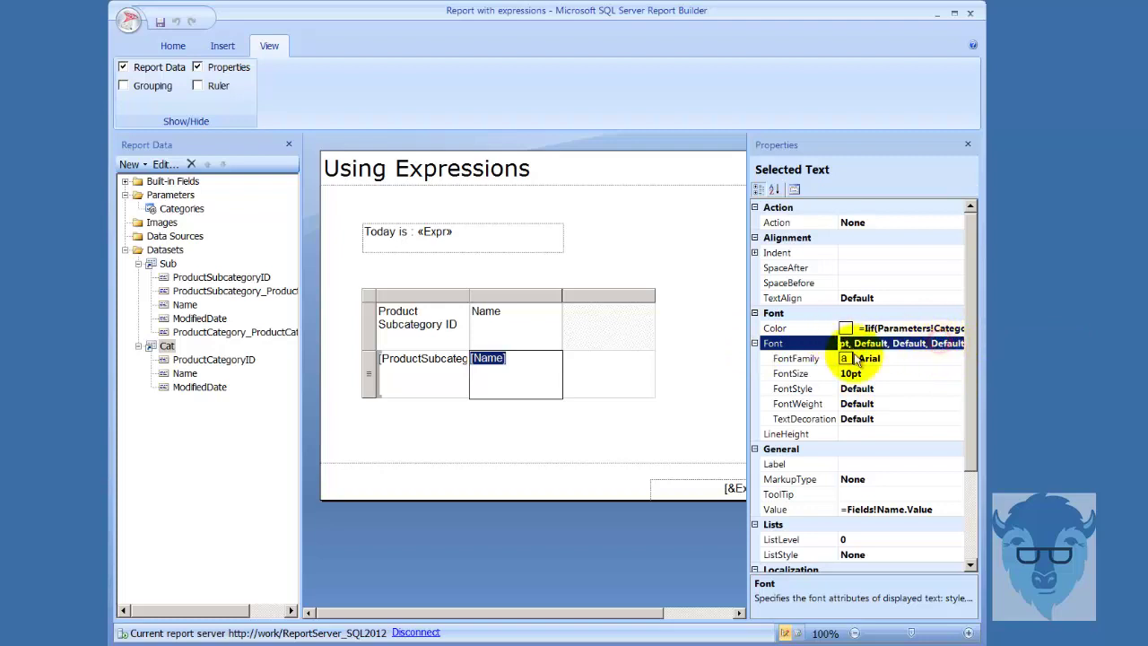
click(754, 344)
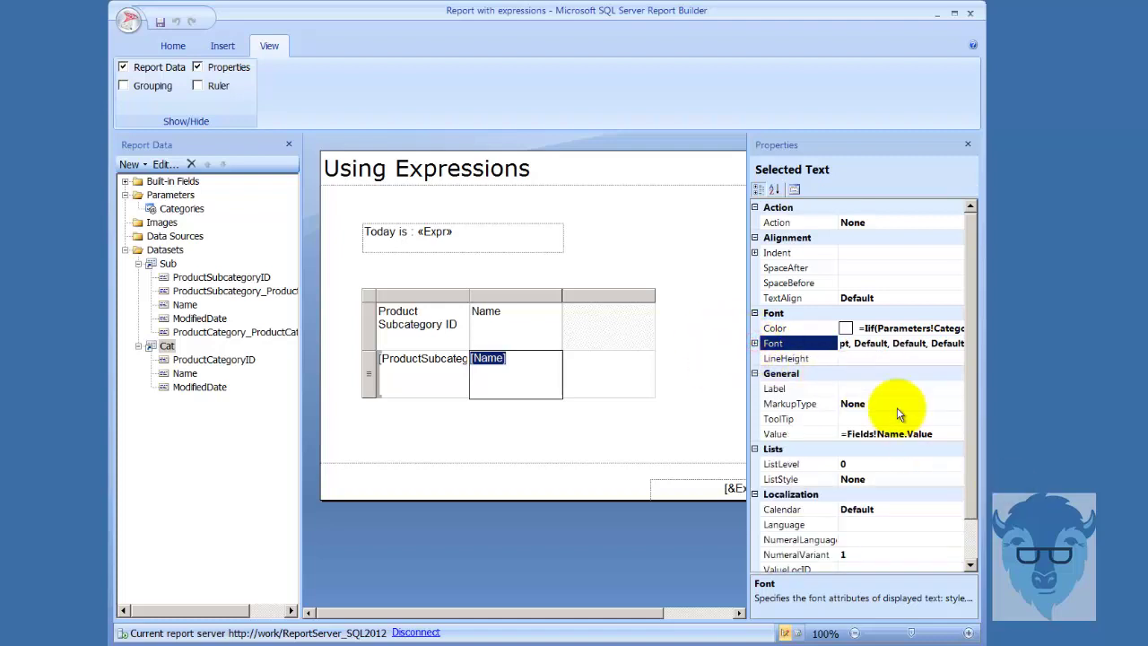
click(655, 446)
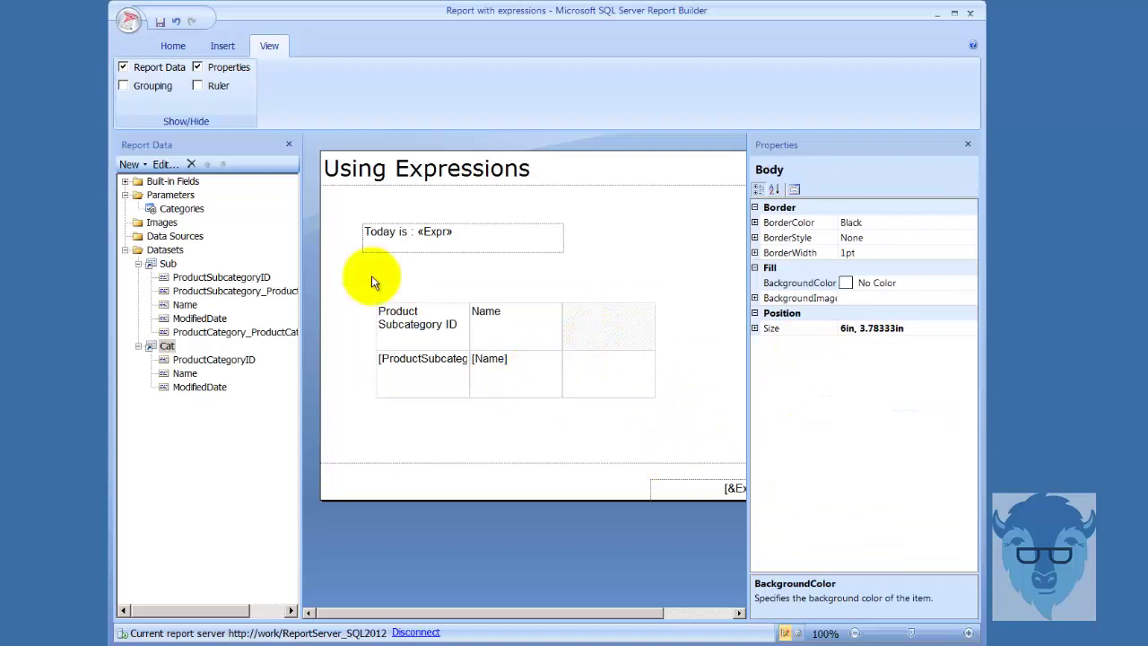
Preview the report for the Clothing category, showing Touring Bikes in blue.
click(170, 44)
click(128, 71)
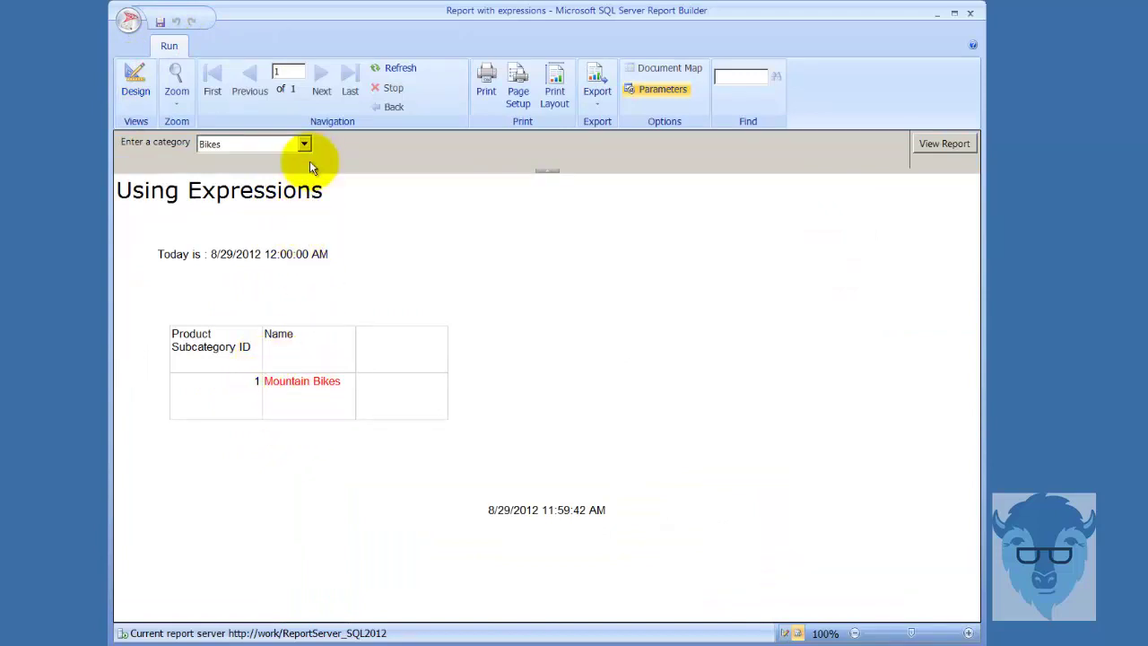
click(397, 69)
click(371, 174)
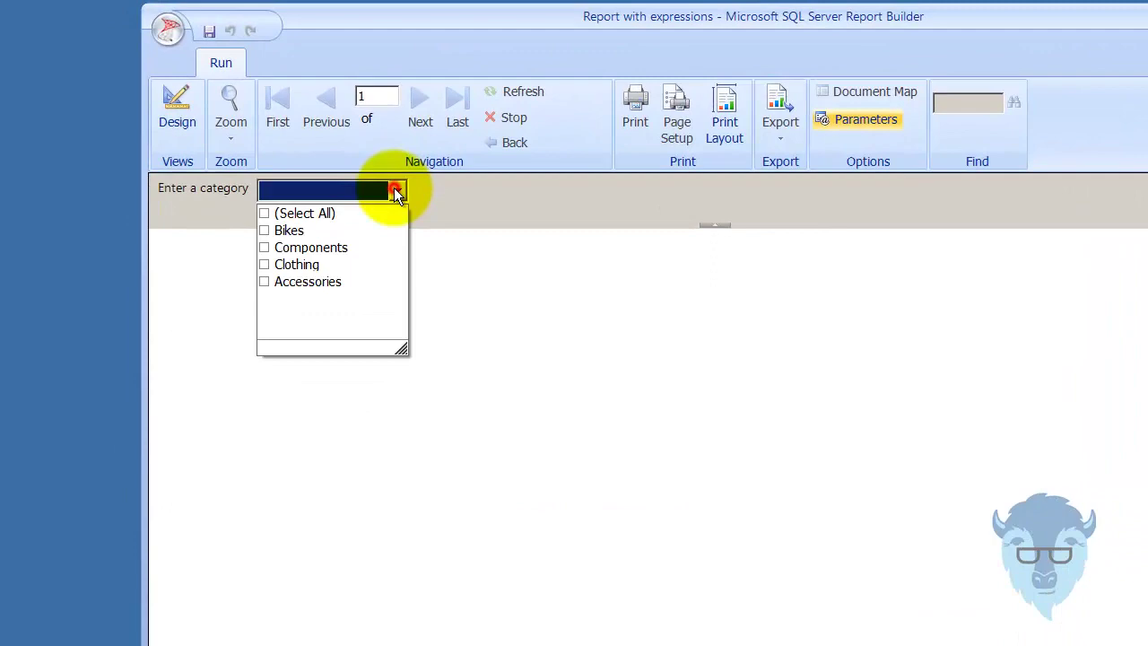
click(269, 266)
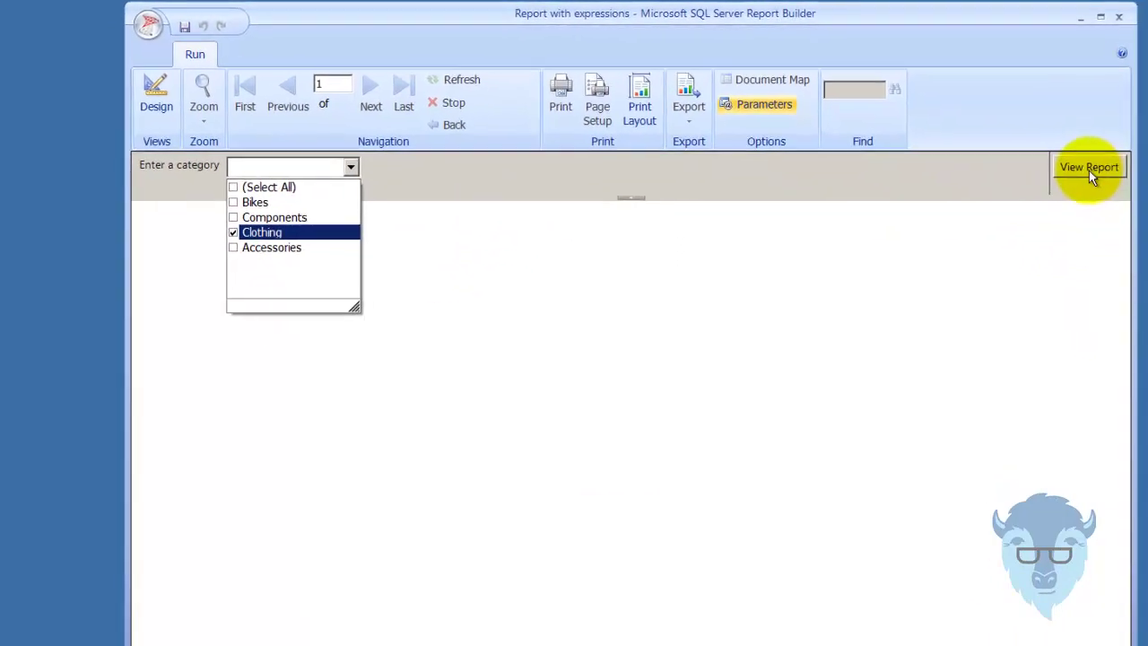
click(1087, 171)
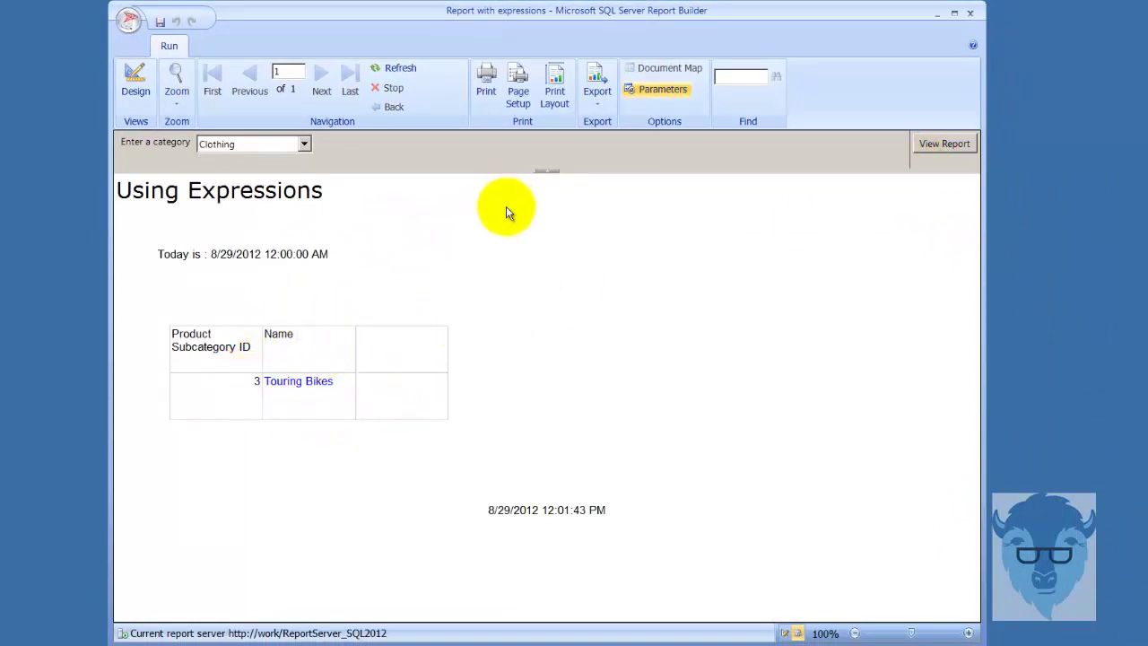
click(134, 79)
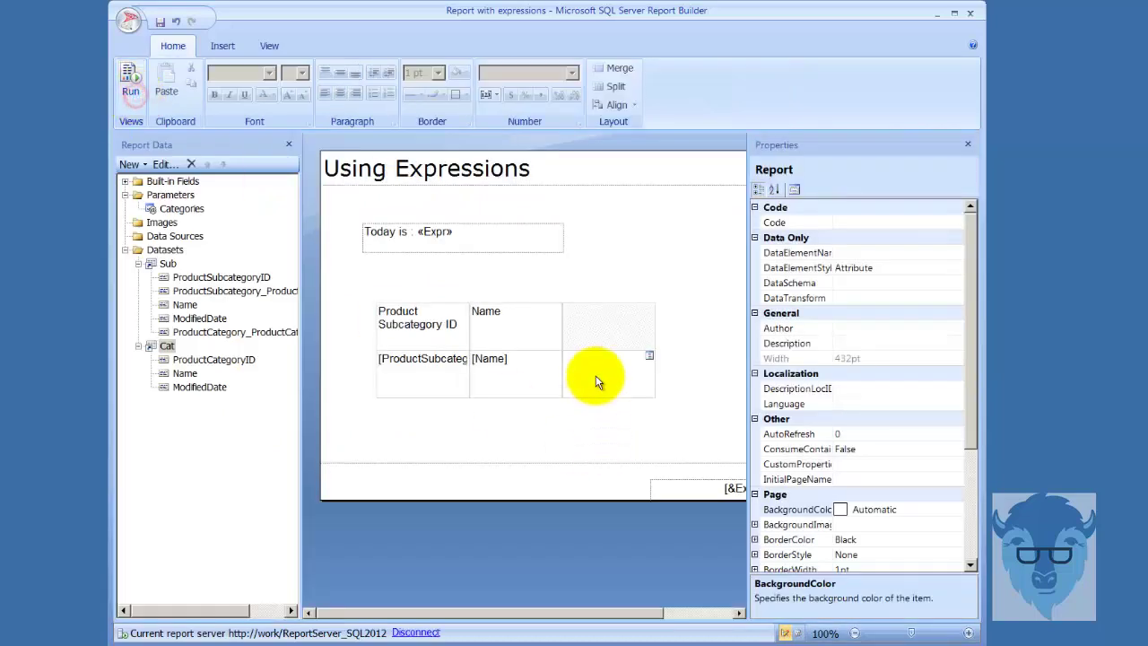
right_click(606, 228)
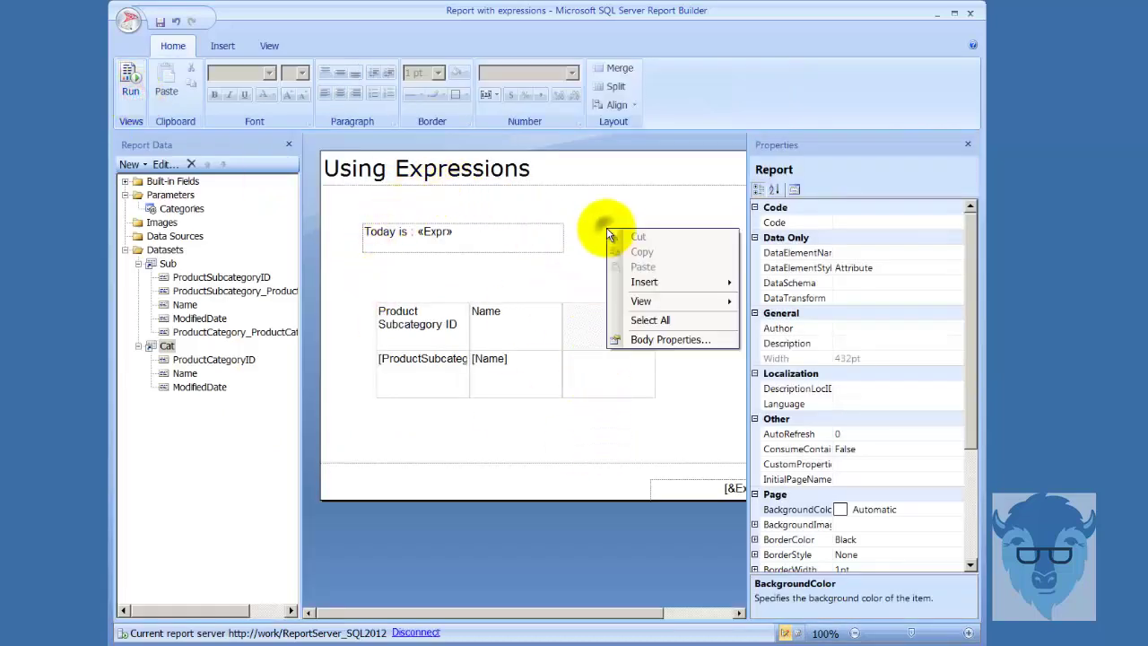
click(605, 227)
click(535, 232)
right_click(531, 231)
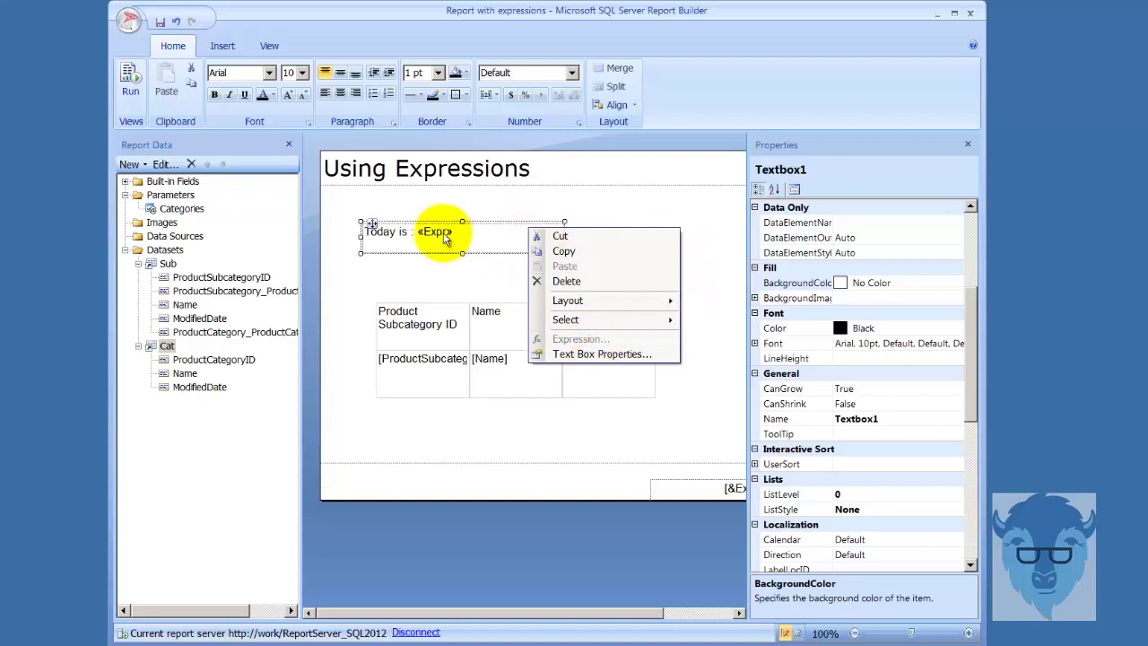
click(708, 242)
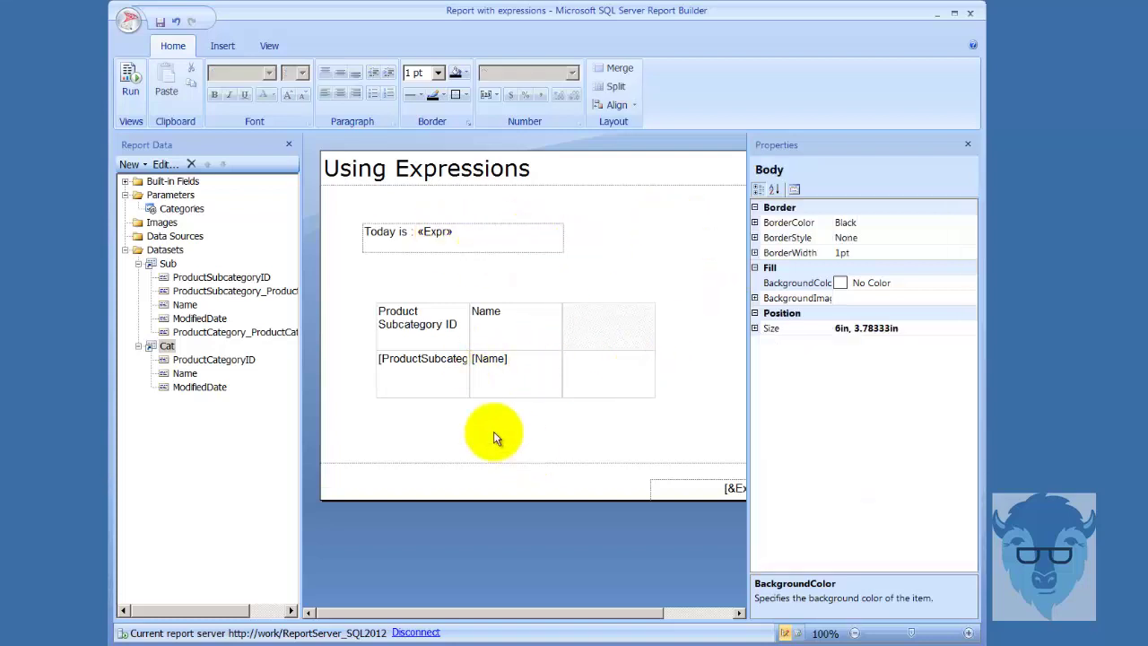